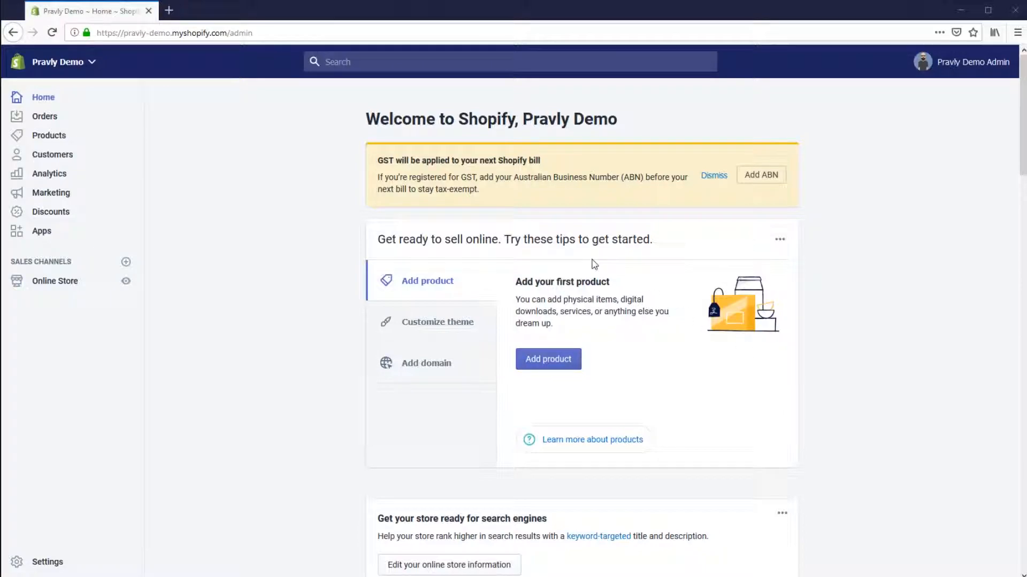
# Open a new browser tab and search Google for google analytics, opening the Google Analytics result.
pyautogui.click(168, 16)
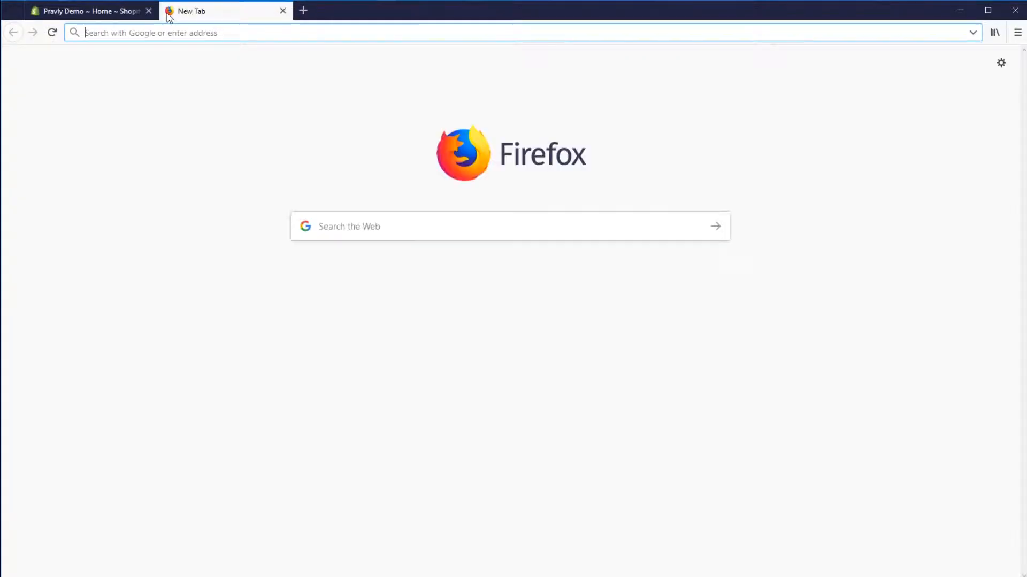
pyautogui.write('google')
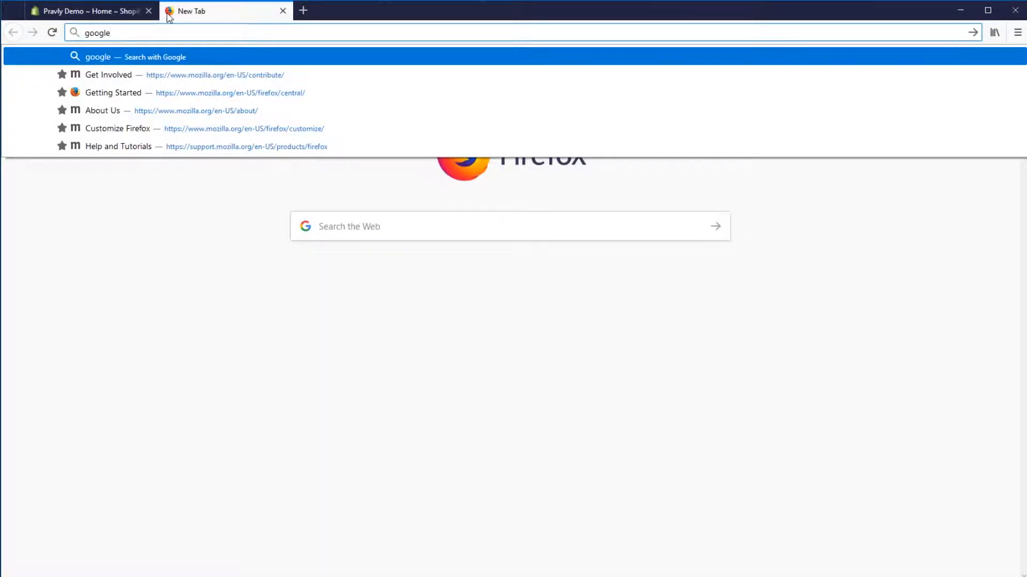
pyautogui.hotkey('ctrl', 'Return')
pyautogui.write('google ana')
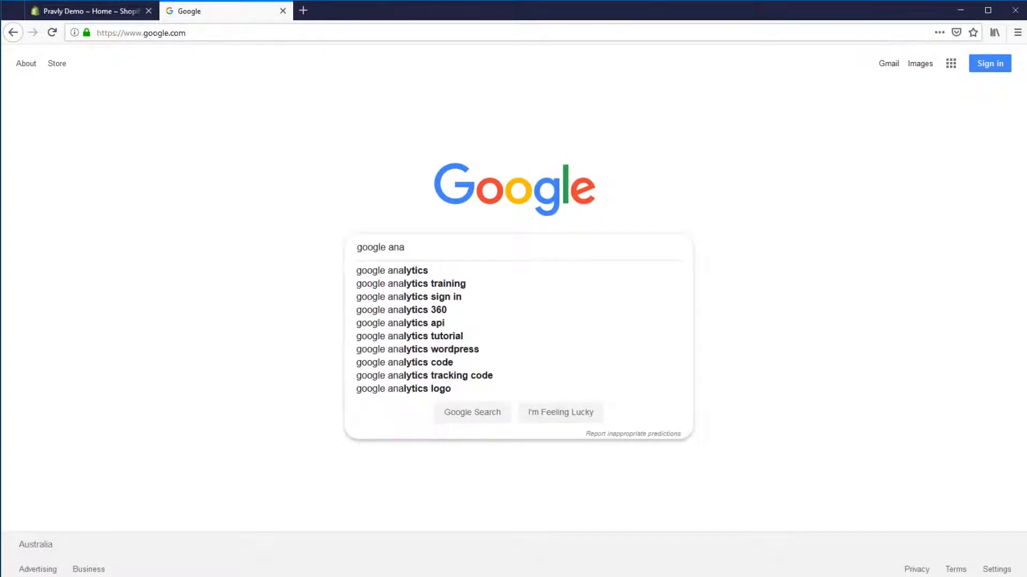
pyautogui.press('Down')
pyautogui.press('Return')
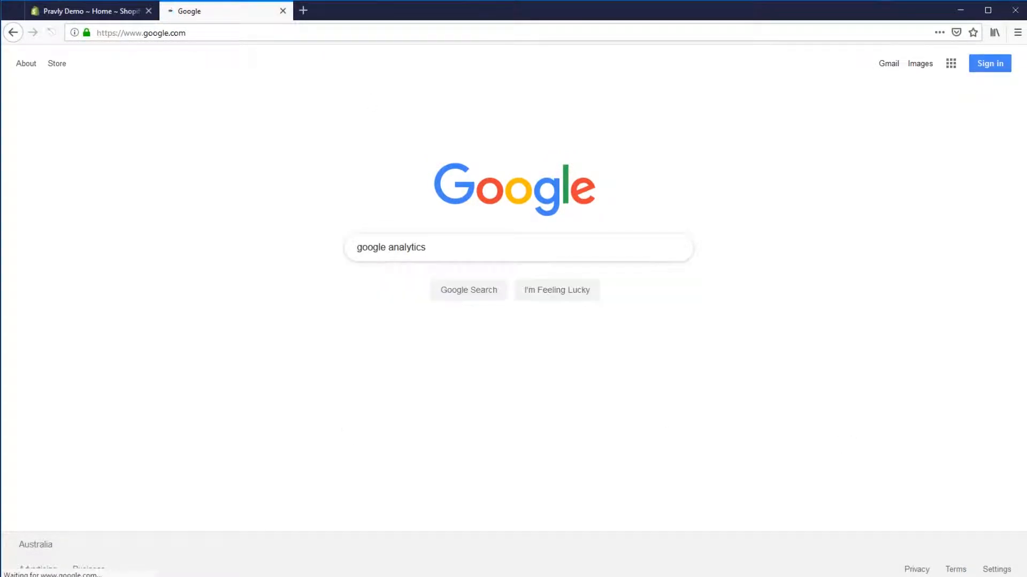
pyautogui.click(181, 226)
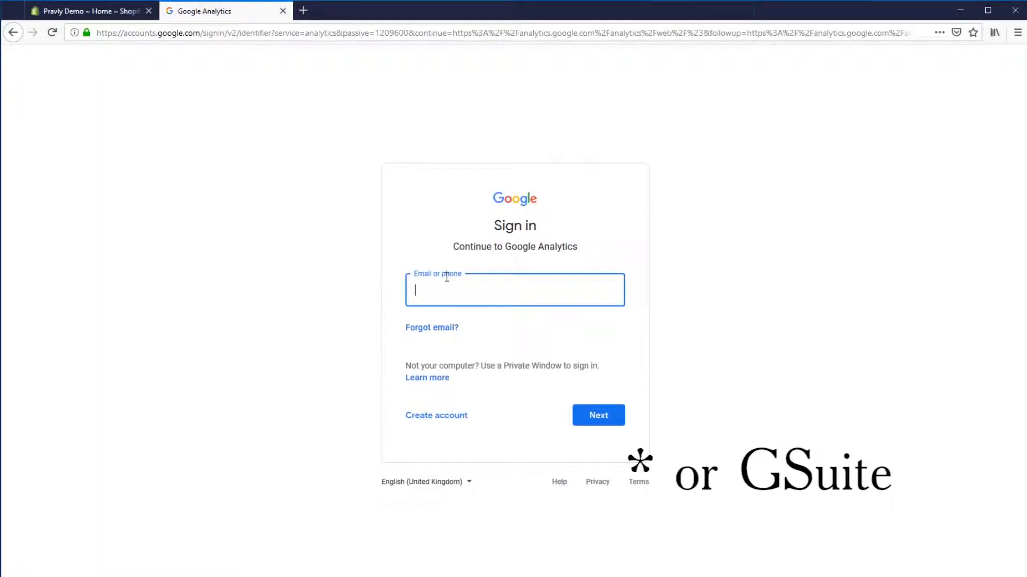
# Sign in to Google Analytics with the account e-mail address and password.
pyautogui.press('Return')
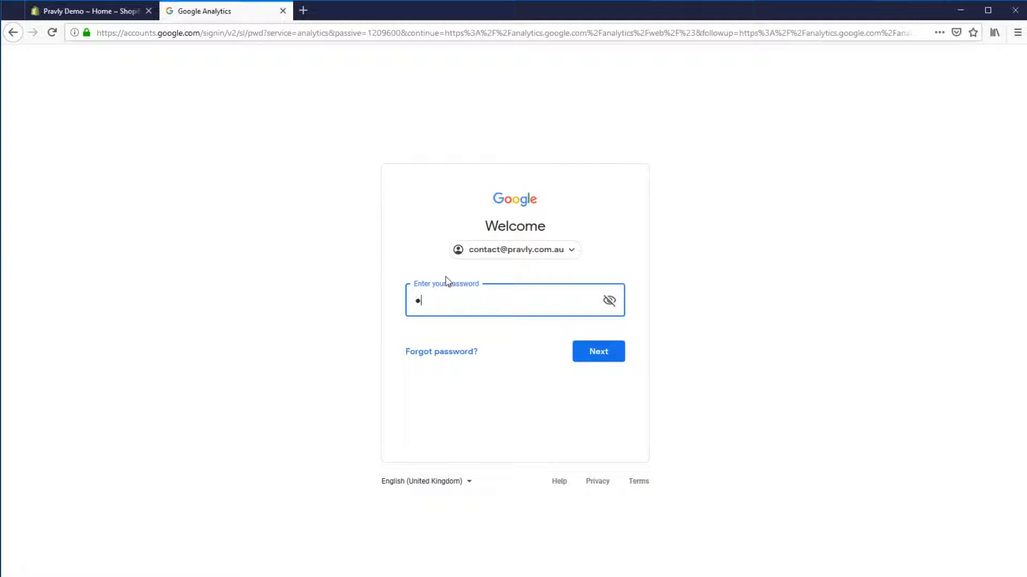
pyautogui.press('Return')
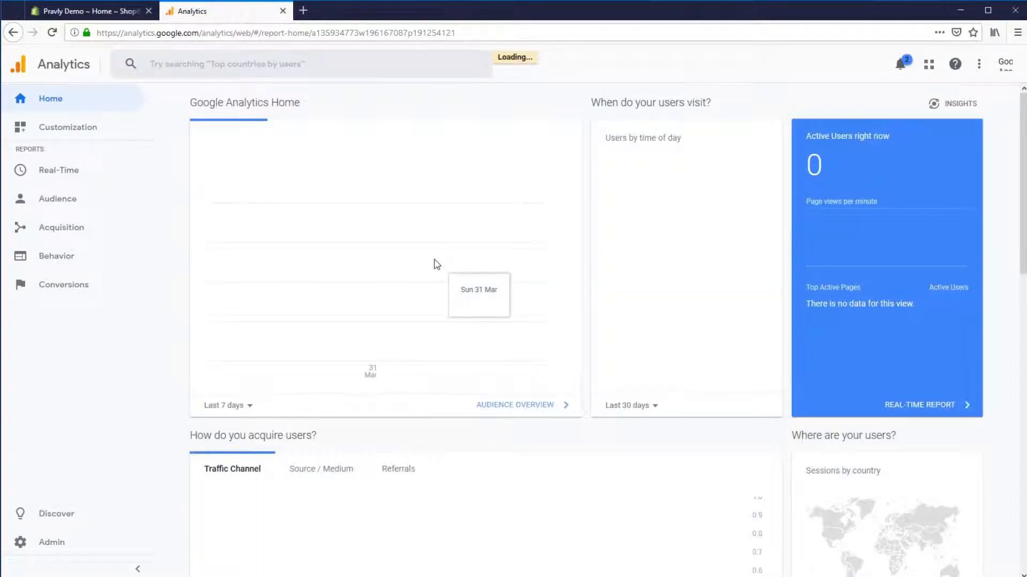
# Start a new Analytics account from Admin, naming both the account and the website Pravly Demo.
pyautogui.click(74, 540)
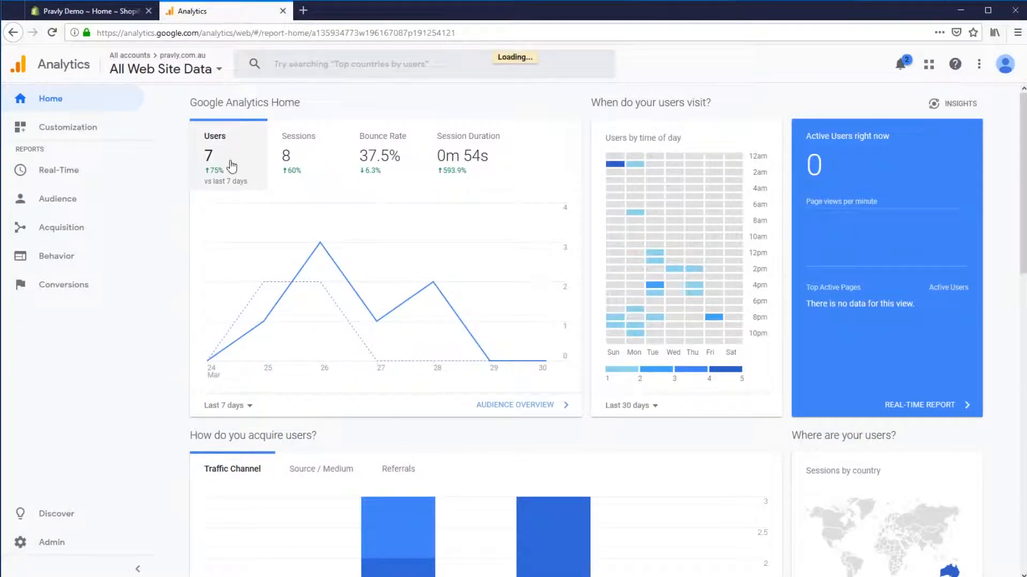
pyautogui.click(148, 134)
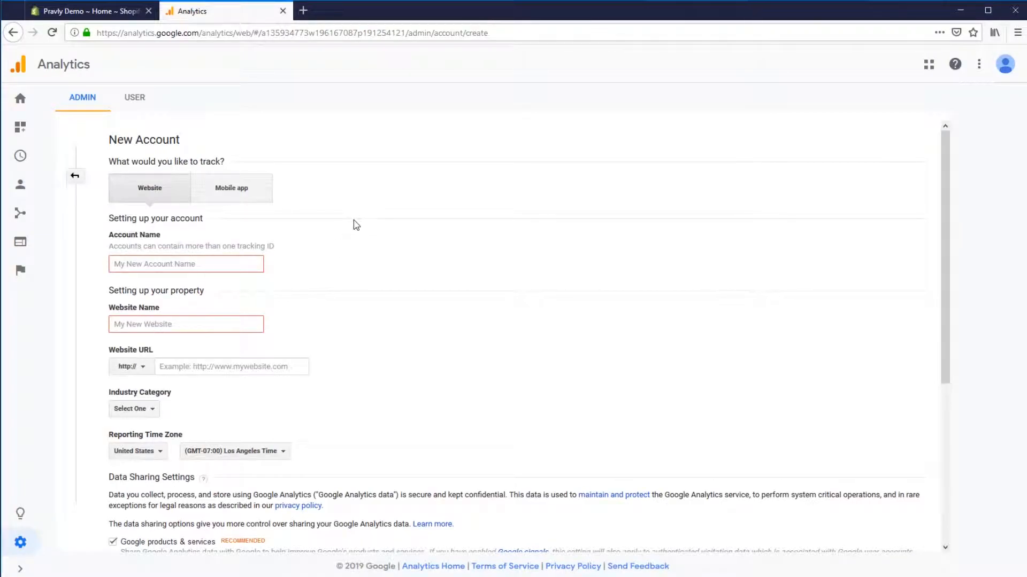
pyautogui.click(170, 270)
pyautogui.write('Pravly Demo')
pyautogui.press('Tab')
pyautogui.write('Pravly Demo')
pyautogui.press('Tab')
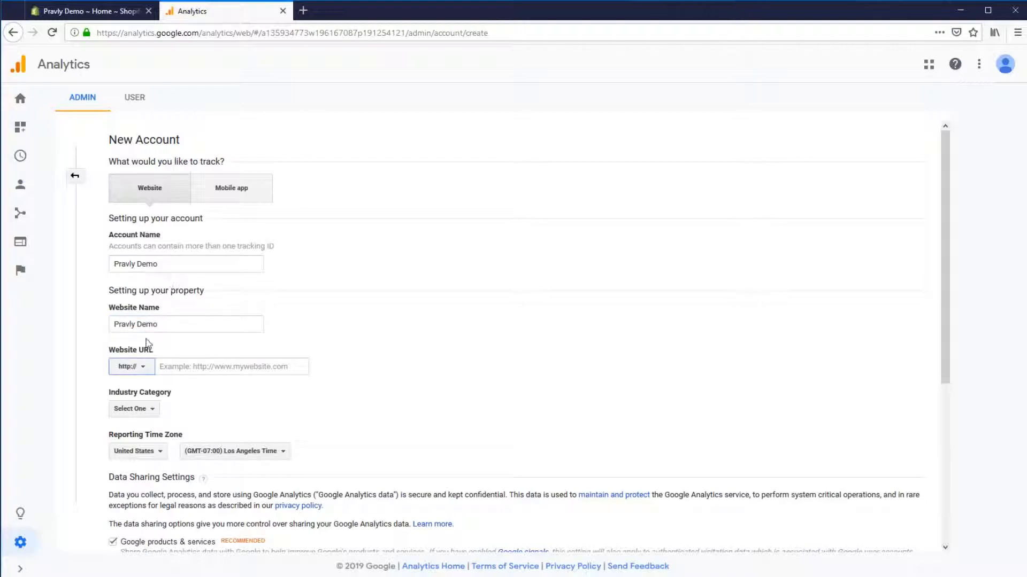
pyautogui.click(137, 370)
pyautogui.click(136, 407)
pyautogui.click(216, 369)
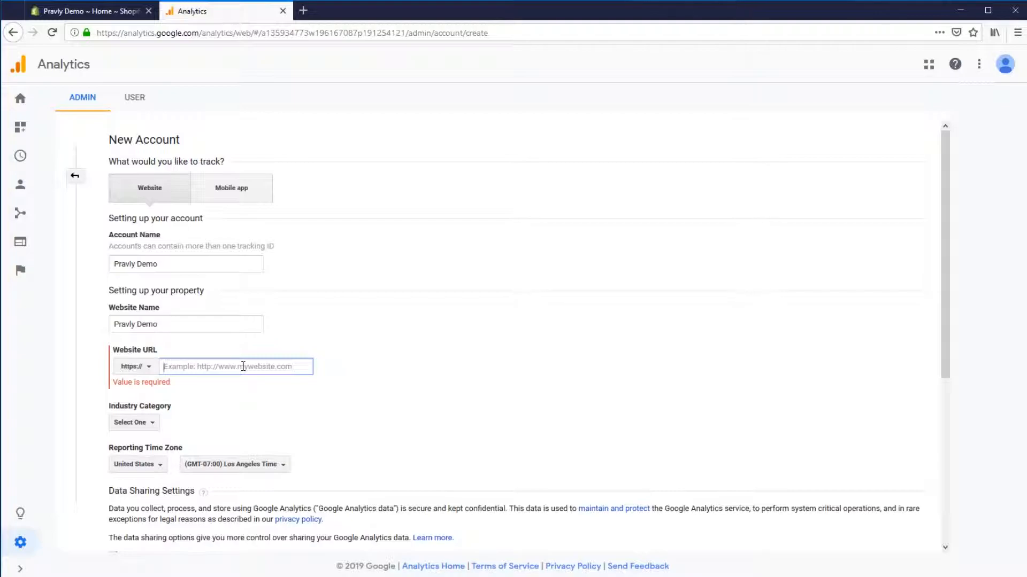
# Open the Shopify online store preview and copy the storefront's web address.
pyautogui.click(76, 12)
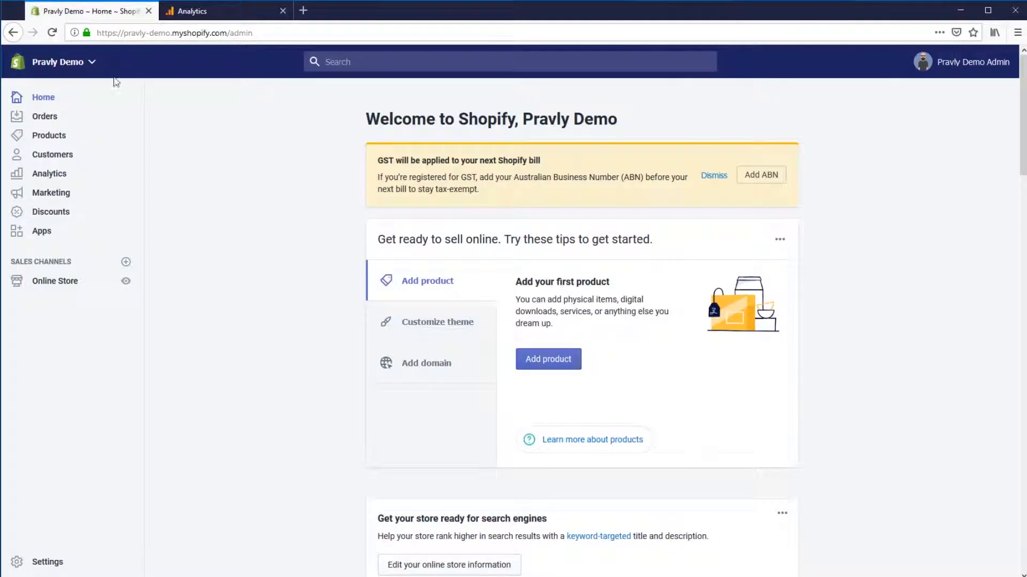
pyautogui.click(60, 284)
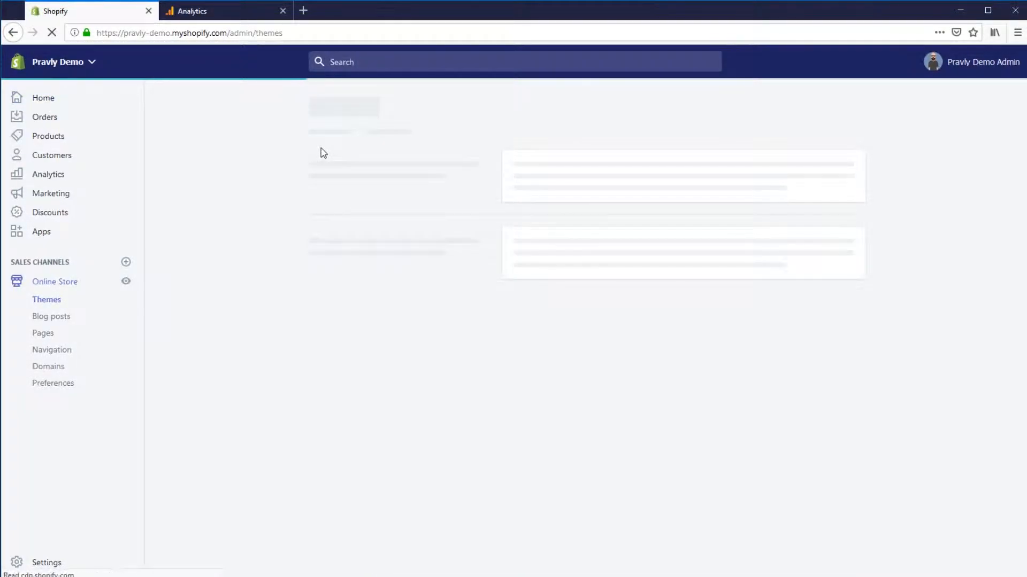
pyautogui.click(346, 126)
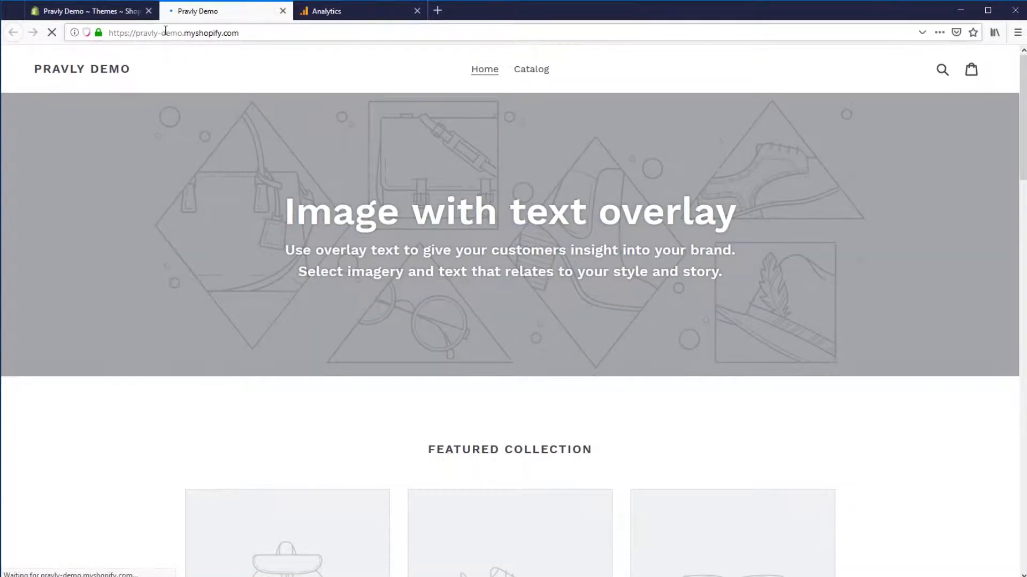
pyautogui.click(165, 33)
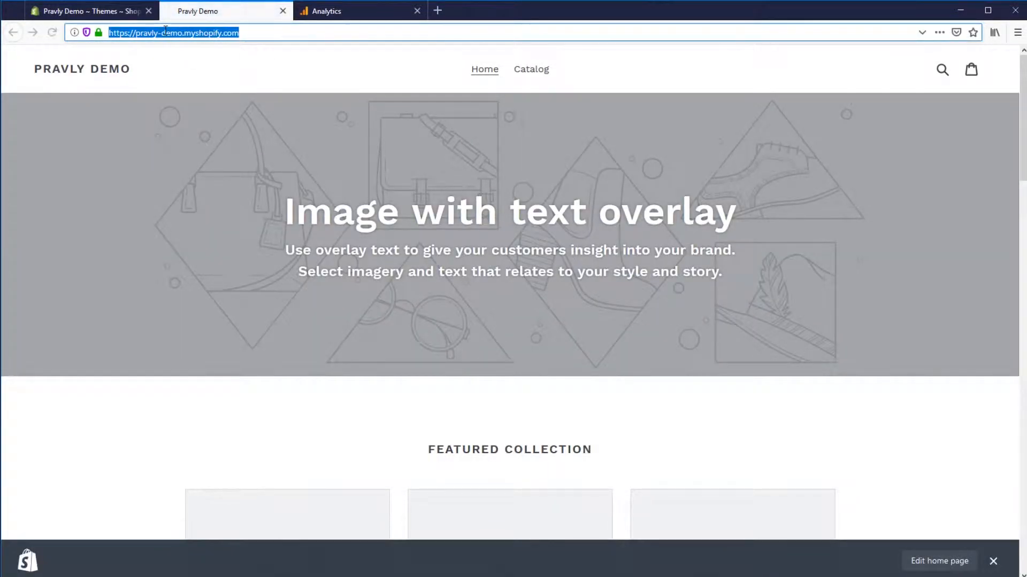
pyautogui.hotkey('ctrl', 'c')
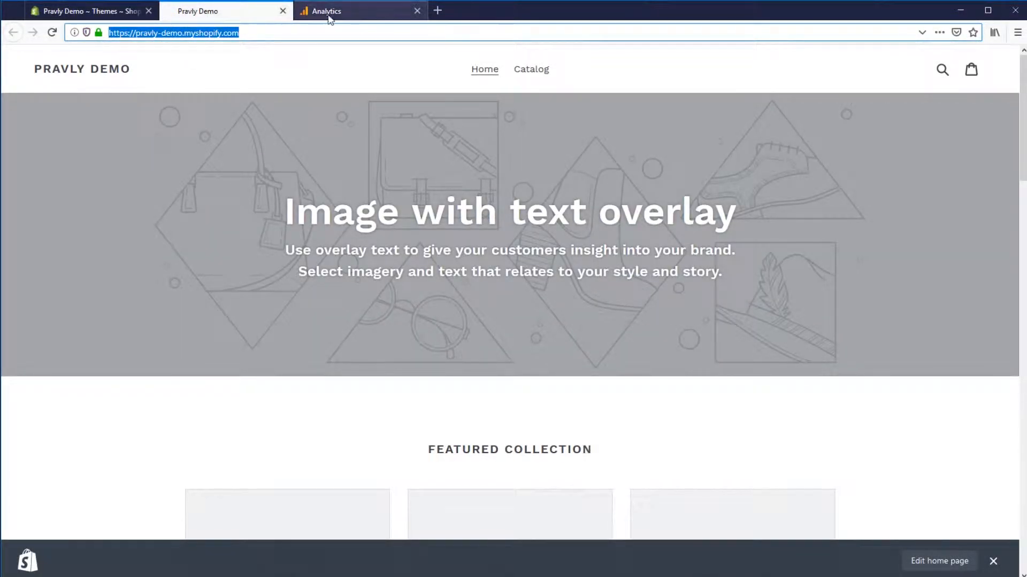
# Paste the store address into the Website URL field, leaving only pravly-demo.myshopify.com.
pyautogui.click(327, 10)
pyautogui.click(255, 373)
pyautogui.hotkey('ctrl', 'v')
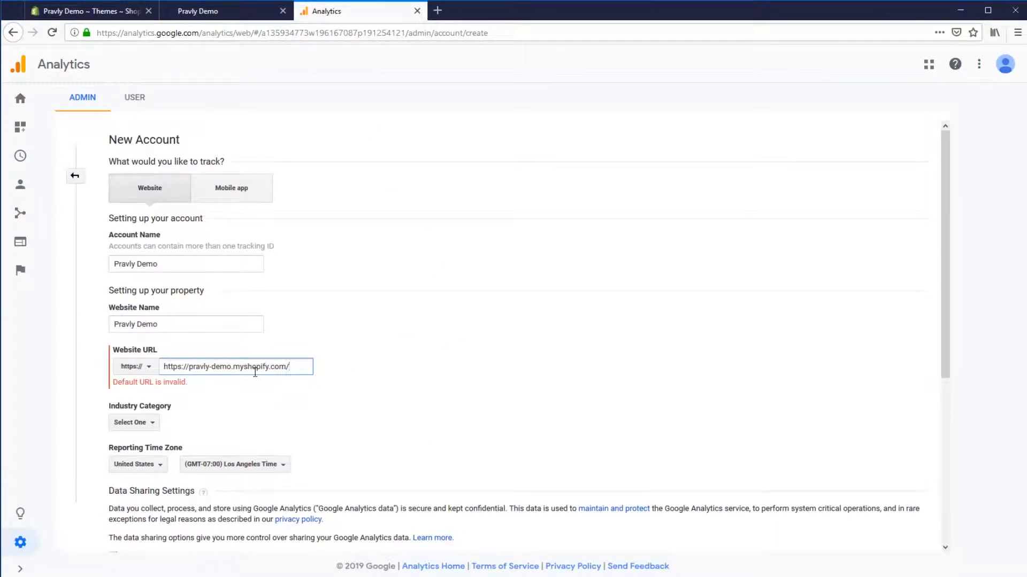
pyautogui.hotkey('shift', 'Home')
pyautogui.press('BackSpace')
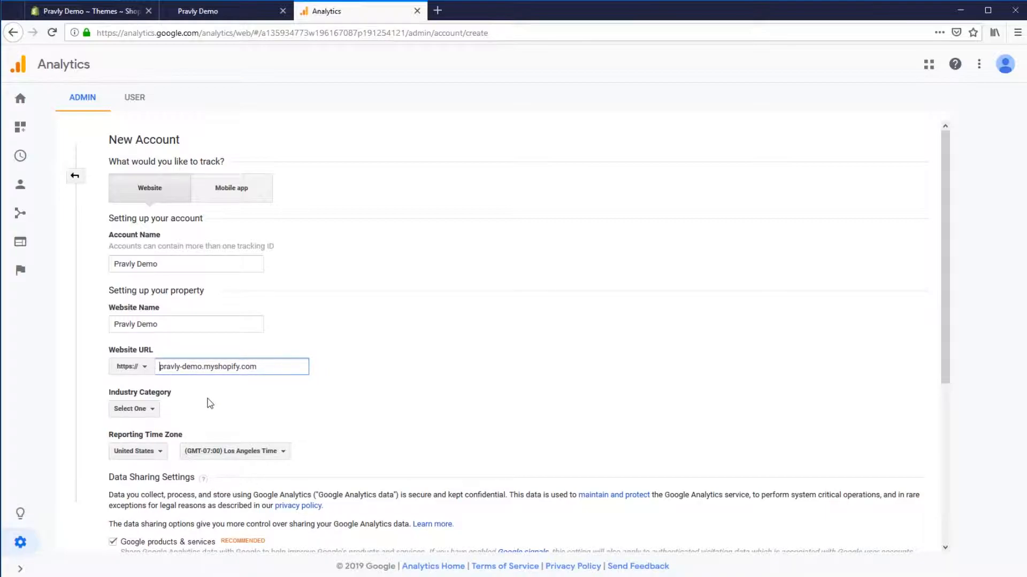
# Replace the URL with an example www domain, then retype pravly-demo.myshopify.com.
pyautogui.hotkey('shift', 'End')
pyautogui.write('www')
pyautogui.hotkey('shift', 'Home')
pyautogui.press('BackSpace')
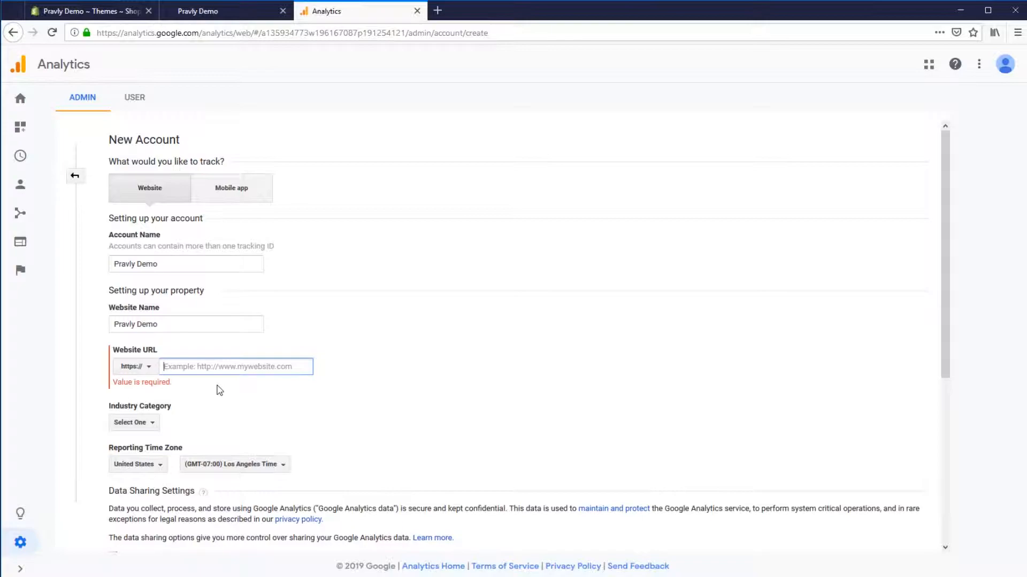
pyautogui.press('BackSpace')
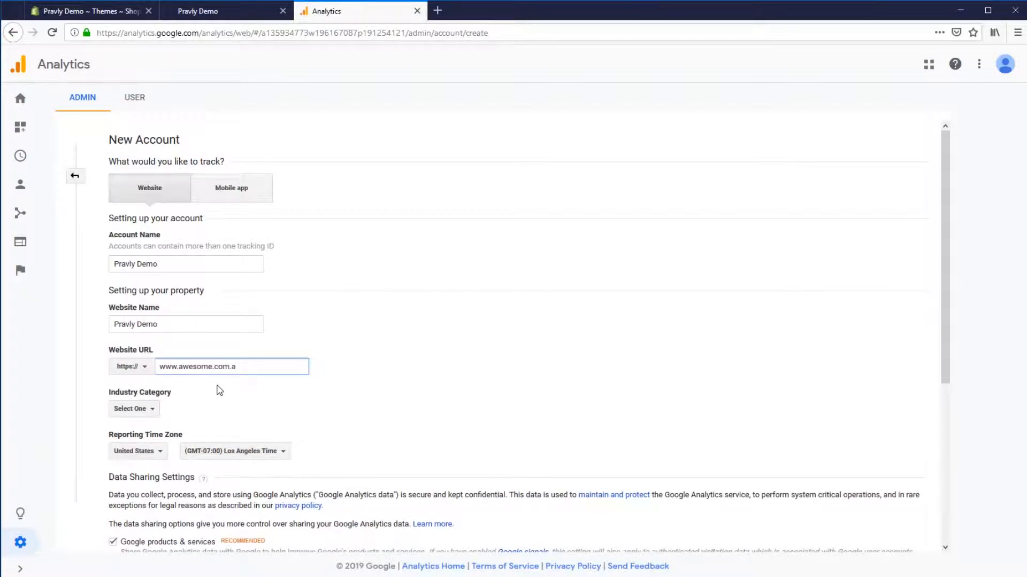
pyautogui.hotkey('shift', 'Home')
pyautogui.write('pravly-demo.myshopi')
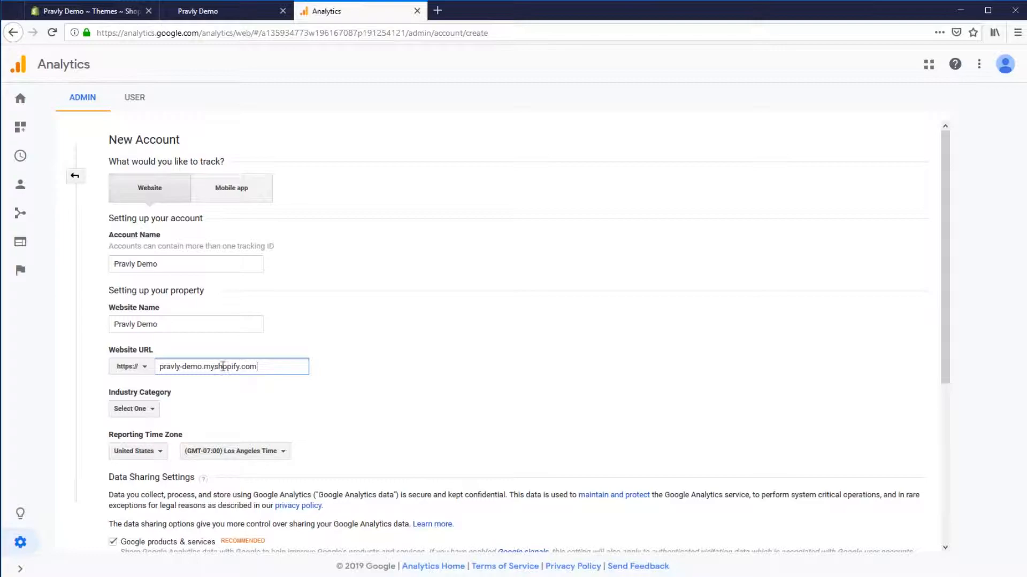
# Set the Industry Category to Shopping.
pyautogui.click(134, 410)
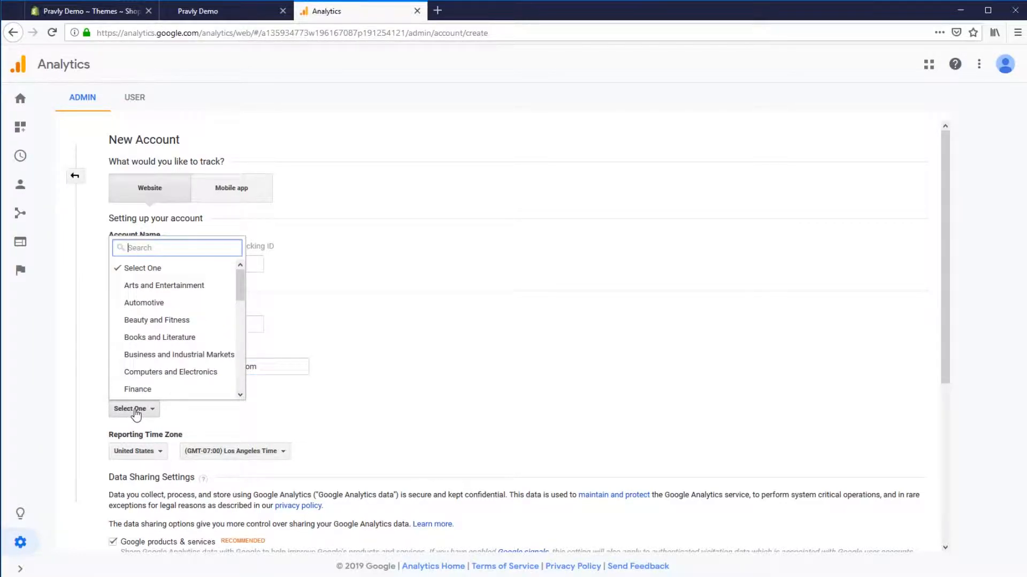
pyautogui.write('shop')
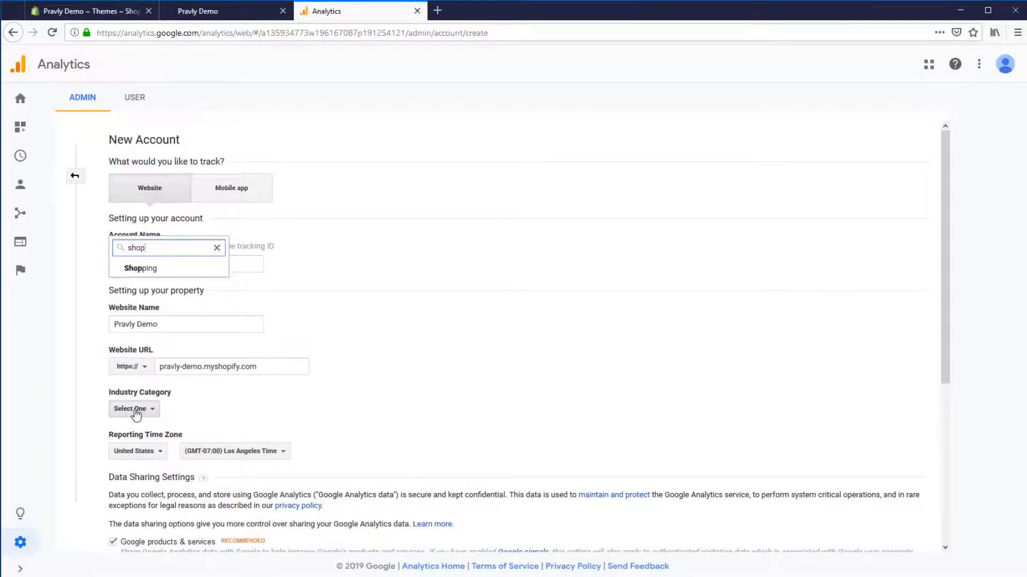
pyautogui.click(152, 269)
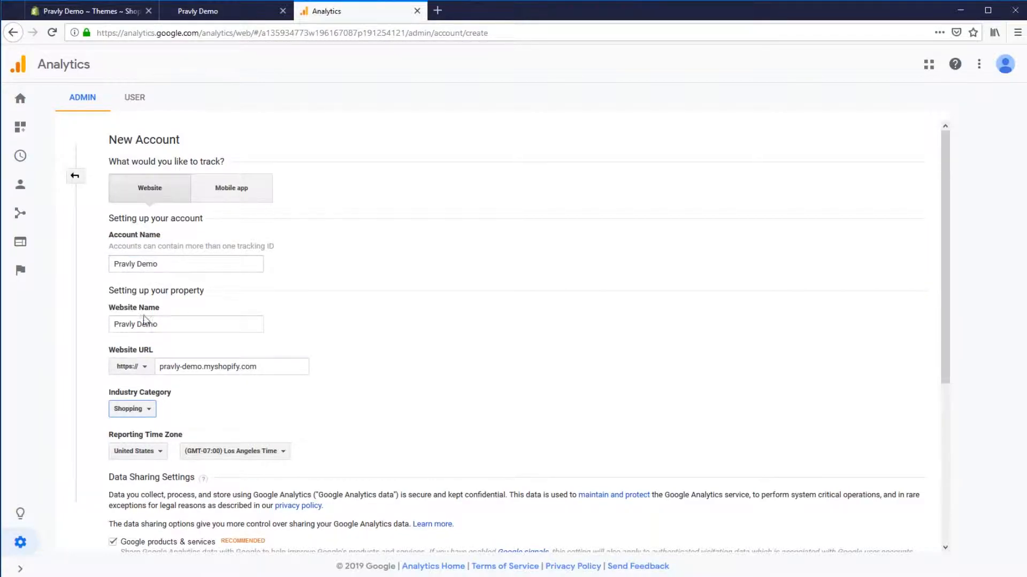
# Set the Reporting Time Zone to Australia, (GMT+11:00) Sydney Time.
pyautogui.click(136, 452)
pyautogui.write('aus')
pyautogui.click(178, 310)
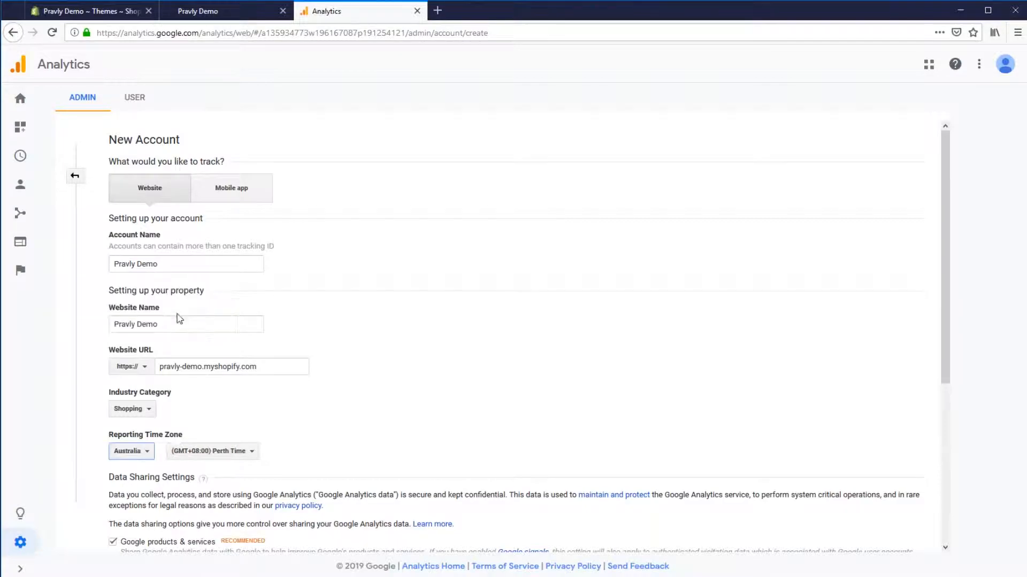
pyautogui.click(215, 452)
pyautogui.write('sy')
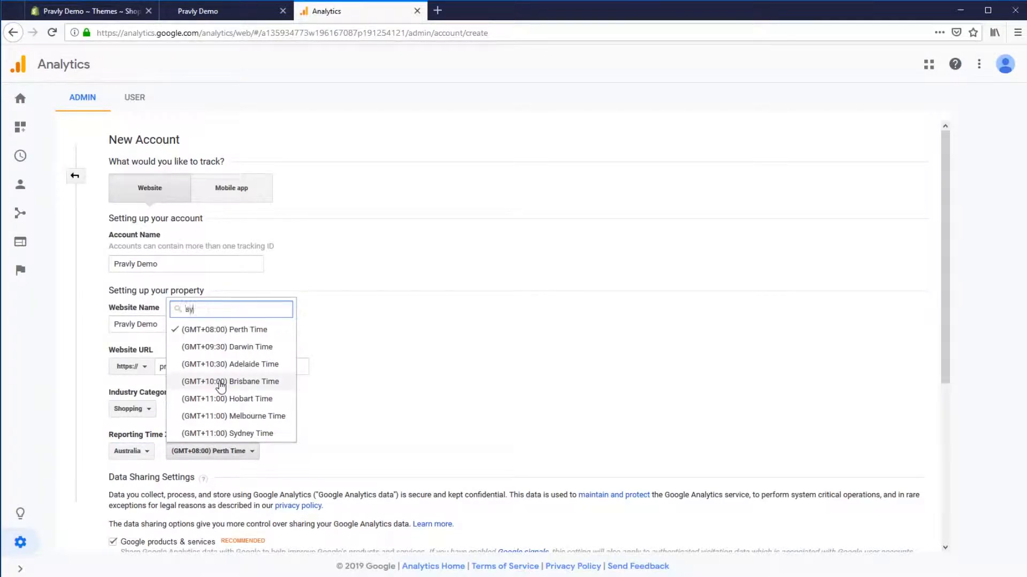
pyautogui.write('dn')
pyautogui.click(216, 329)
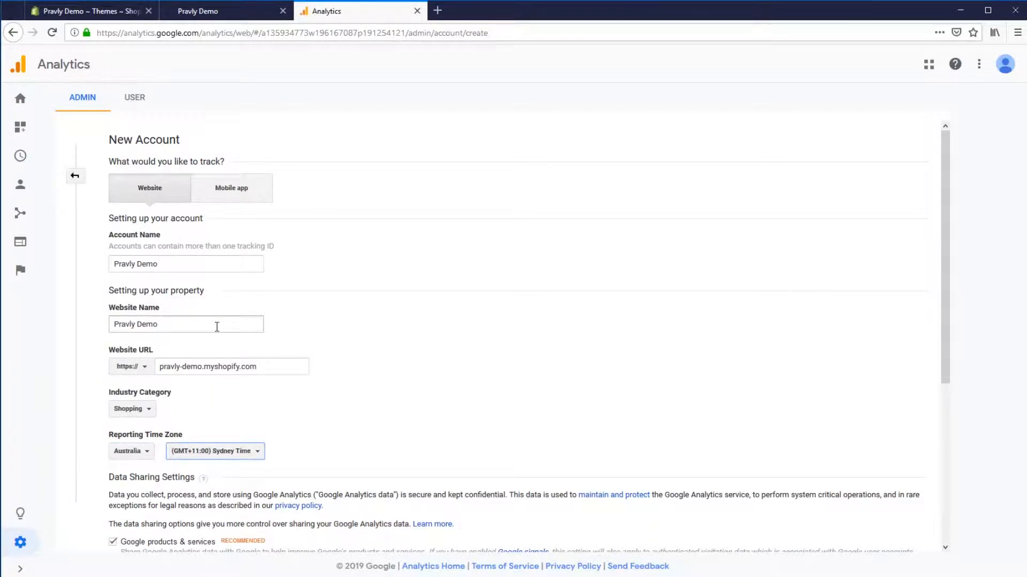
# Uncheck all four data sharing options: Google products & services, Benchmarking, Technical support and Account specialists.
pyautogui.scroll(-5, 348, 422)
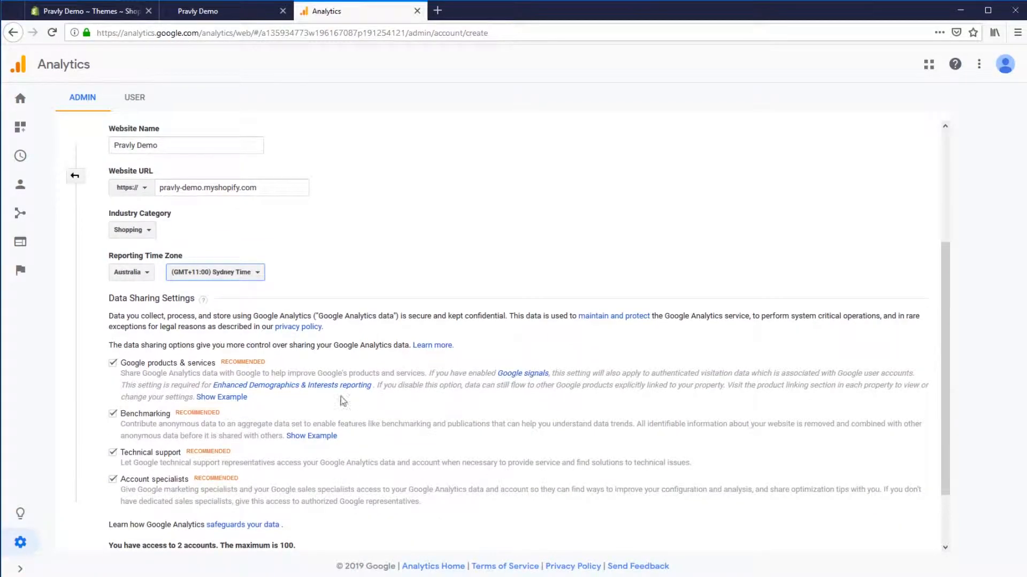
pyautogui.scroll(-2, 348, 403)
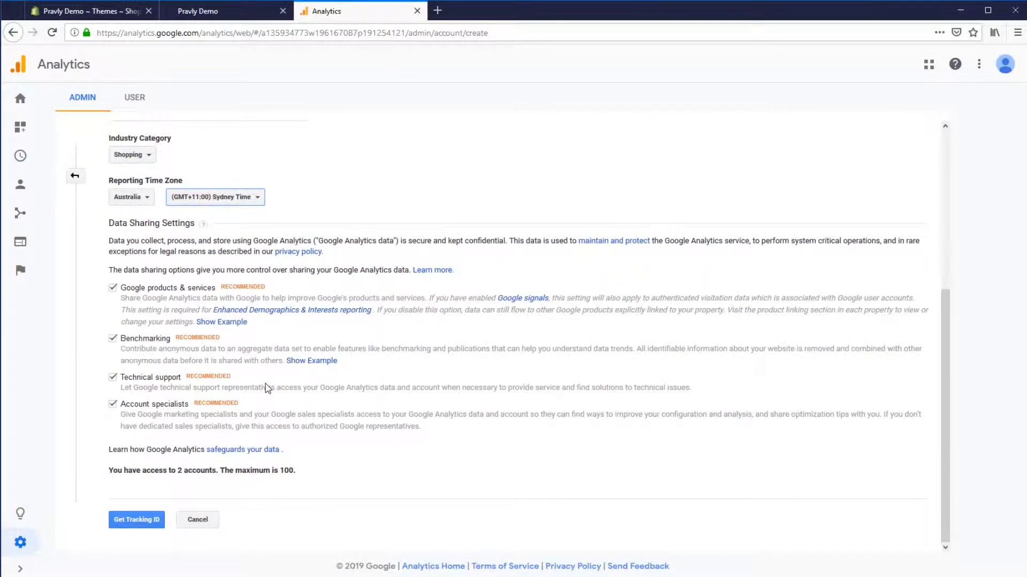
pyautogui.click(112, 288)
pyautogui.click(112, 339)
pyautogui.click(112, 378)
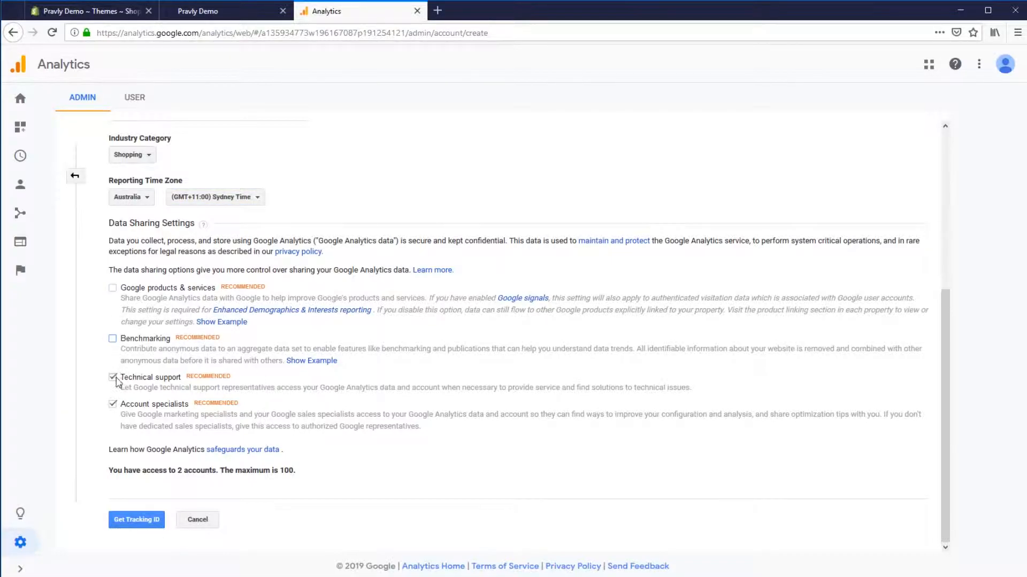
pyautogui.click(112, 404)
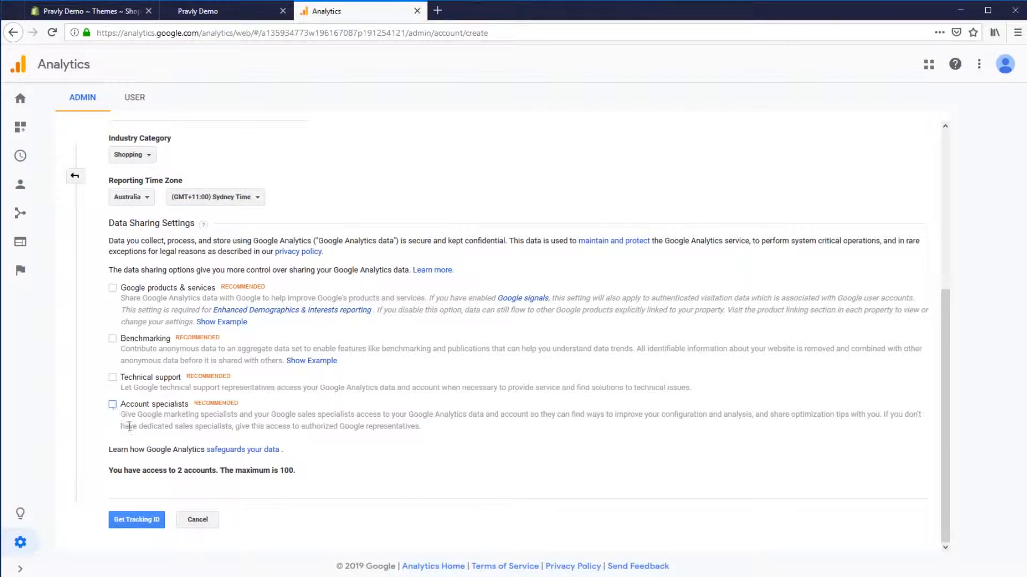
# Request a tracking ID and set the terms of service country to Australia.
pyautogui.click(132, 522)
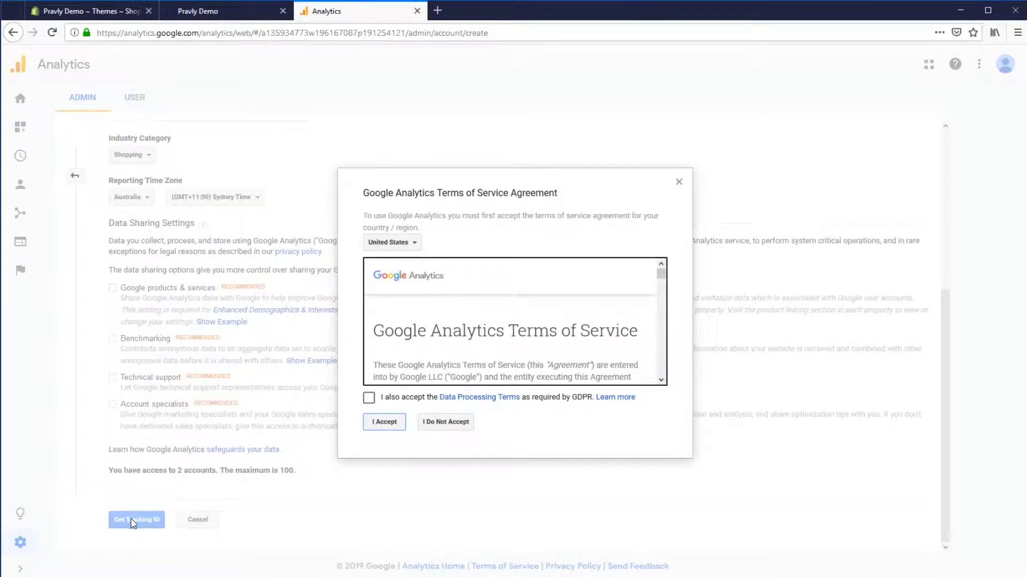
pyautogui.click(393, 243)
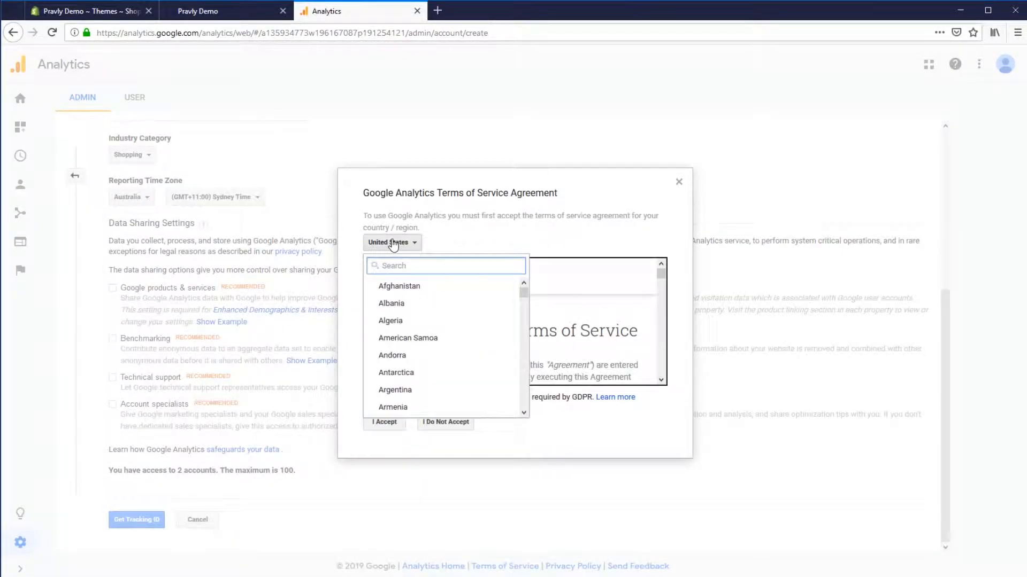
pyautogui.write('aus')
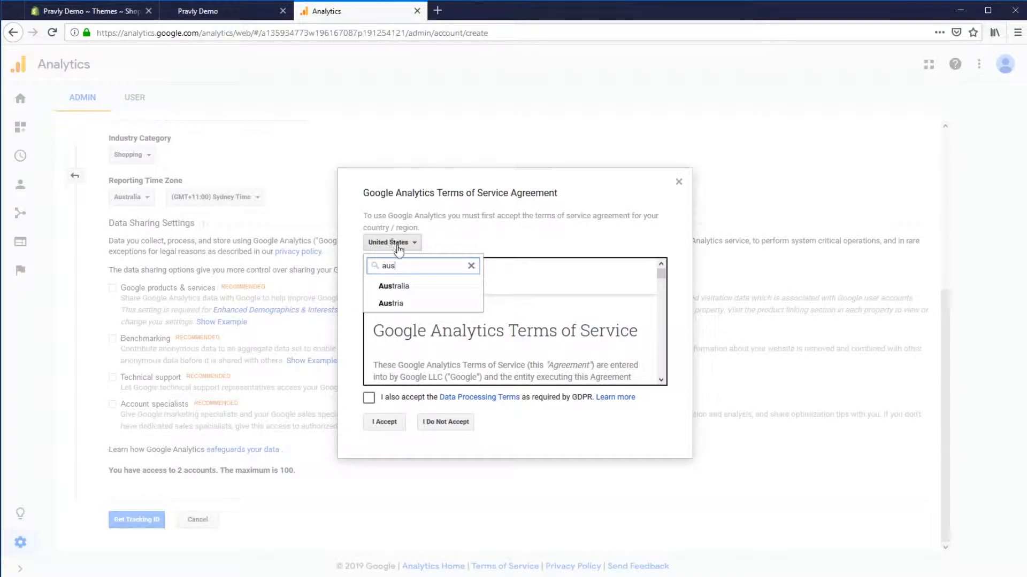
pyautogui.click(399, 287)
# Accept the Data Processing Terms and the Google Analytics Terms of Service.
pyautogui.click(369, 398)
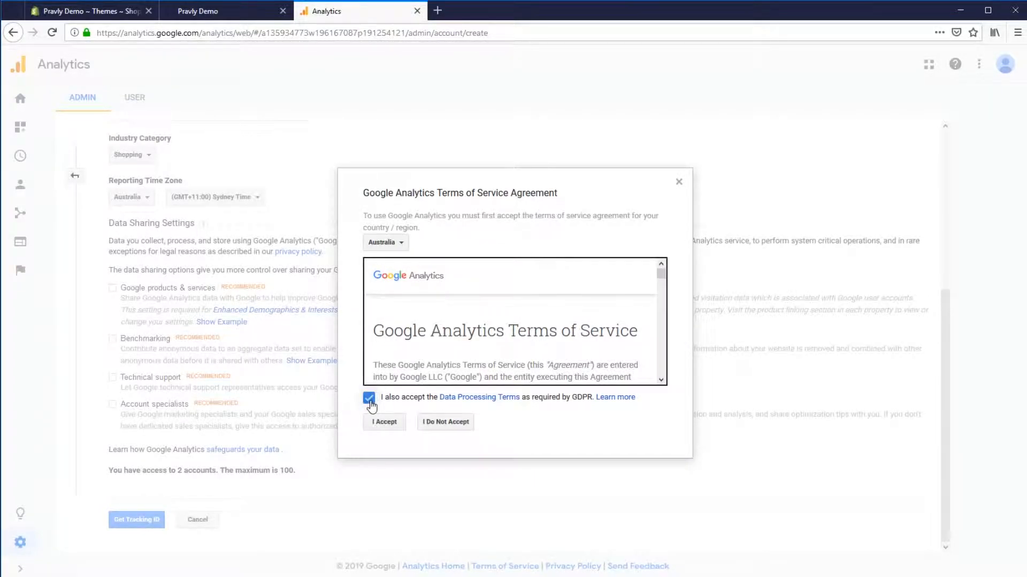
pyautogui.click(386, 422)
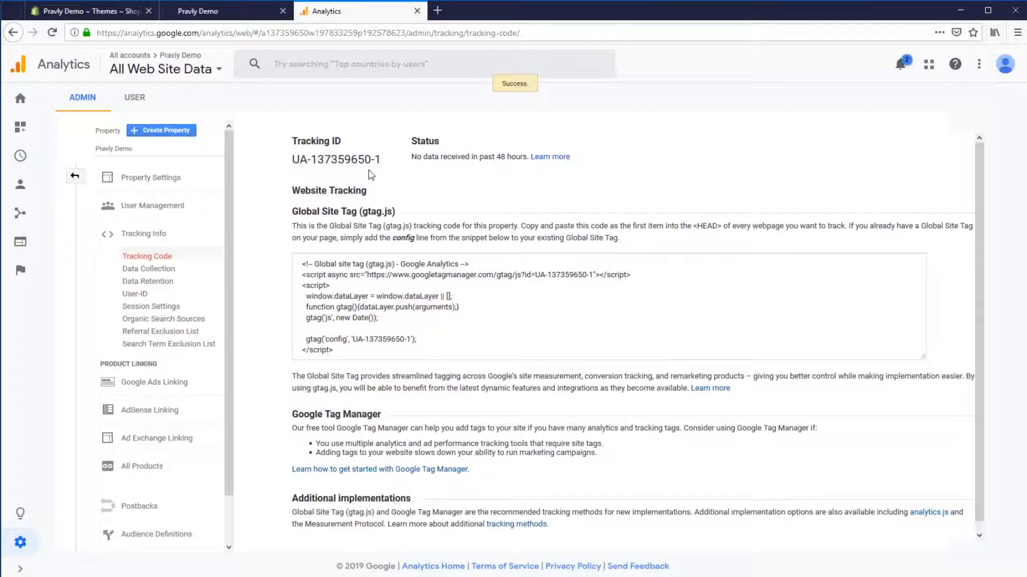
# Copy the tracking ID and open the store's Online Store Preferences in the Shopify admin.
pyautogui.moveTo(292, 160); pyautogui.dragTo(381, 160)
pyautogui.hotkey('ctrl', 'c')
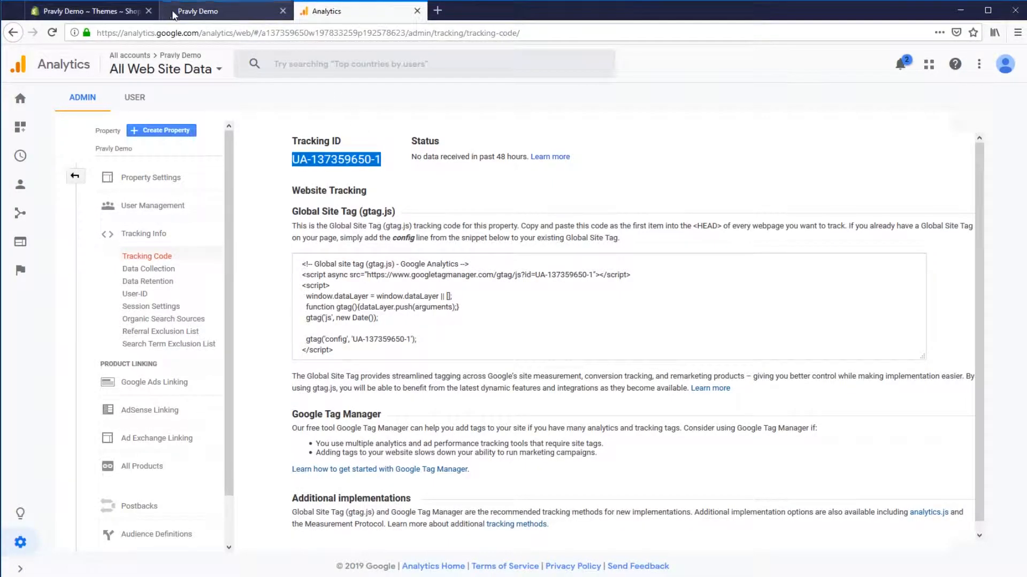
pyautogui.click(93, 11)
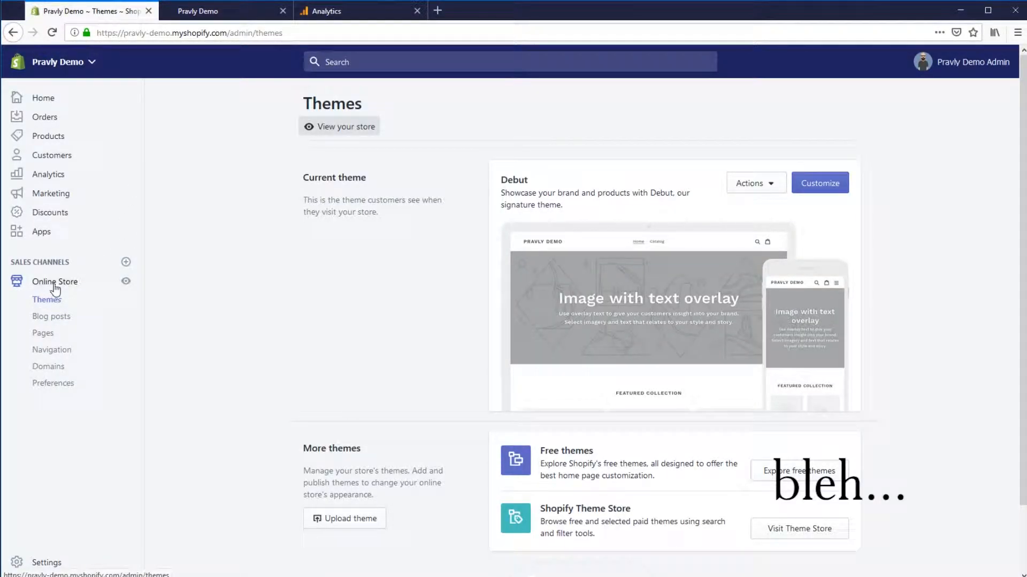
pyautogui.click(49, 384)
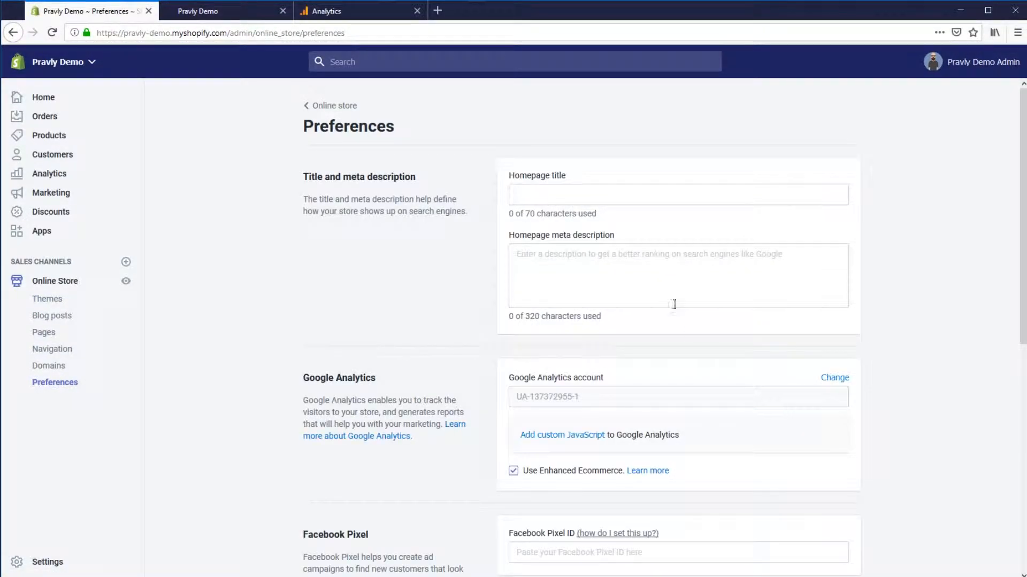
# Clear the existing Google Analytics account code and save the preferences.
pyautogui.click(581, 472)
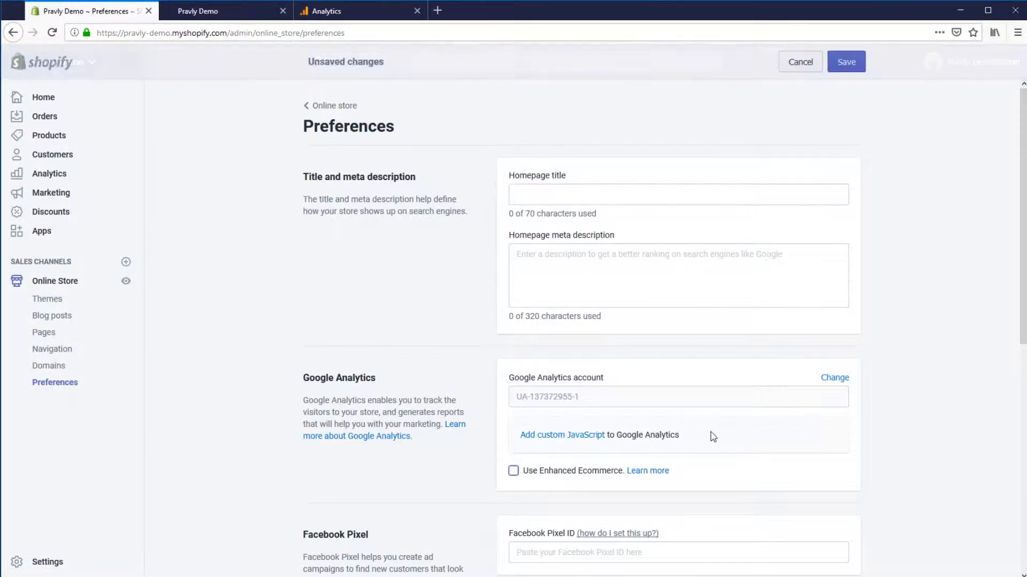
pyautogui.click(834, 378)
pyautogui.click(621, 399)
pyautogui.hotkey('ctrl', 'a')
pyautogui.press('BackSpace')
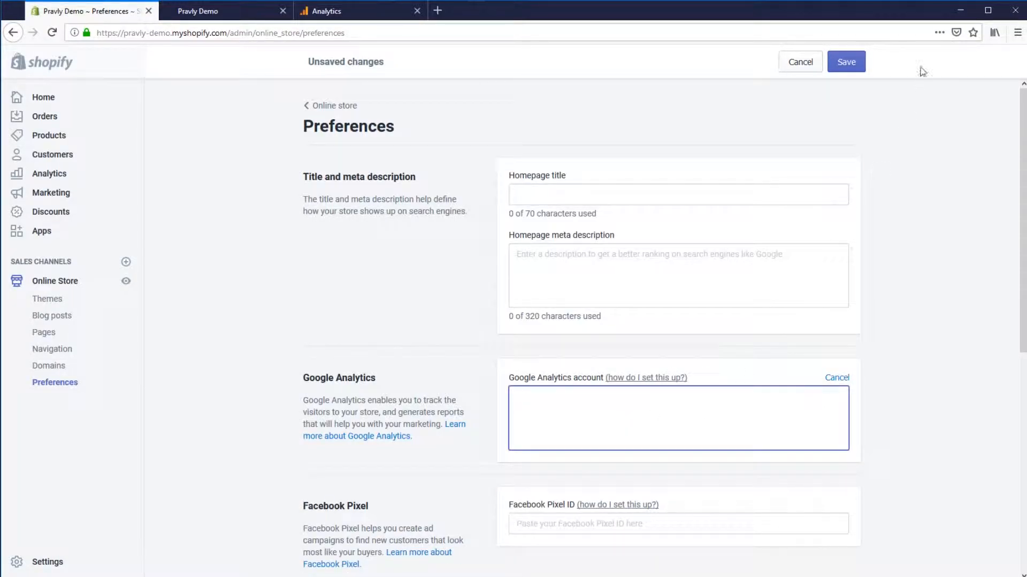
pyautogui.click(851, 62)
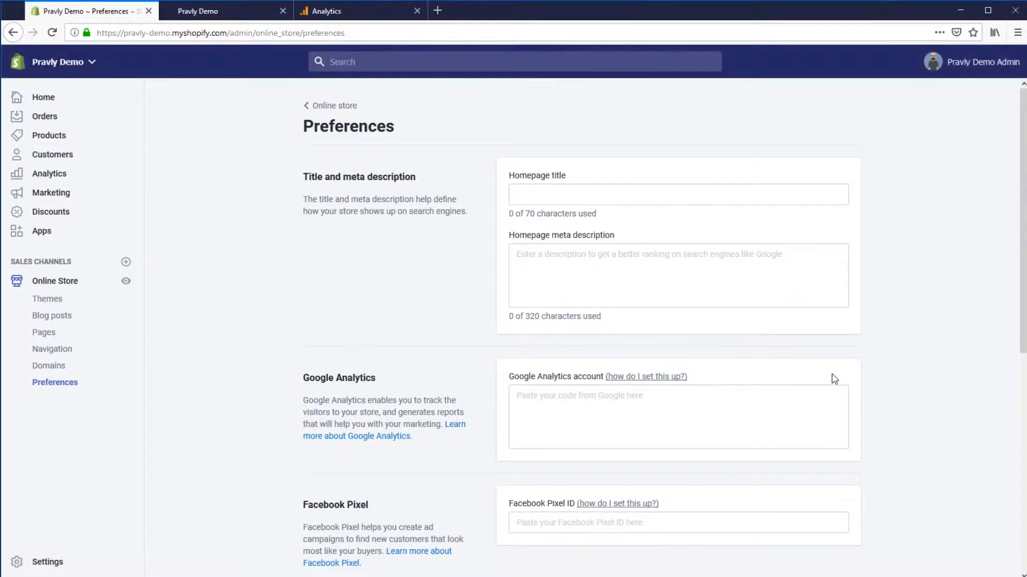
# Paste the copied tracking ID into the Google Analytics account field, enable Enhanced Ecommerce, and save.
pyautogui.click(616, 423)
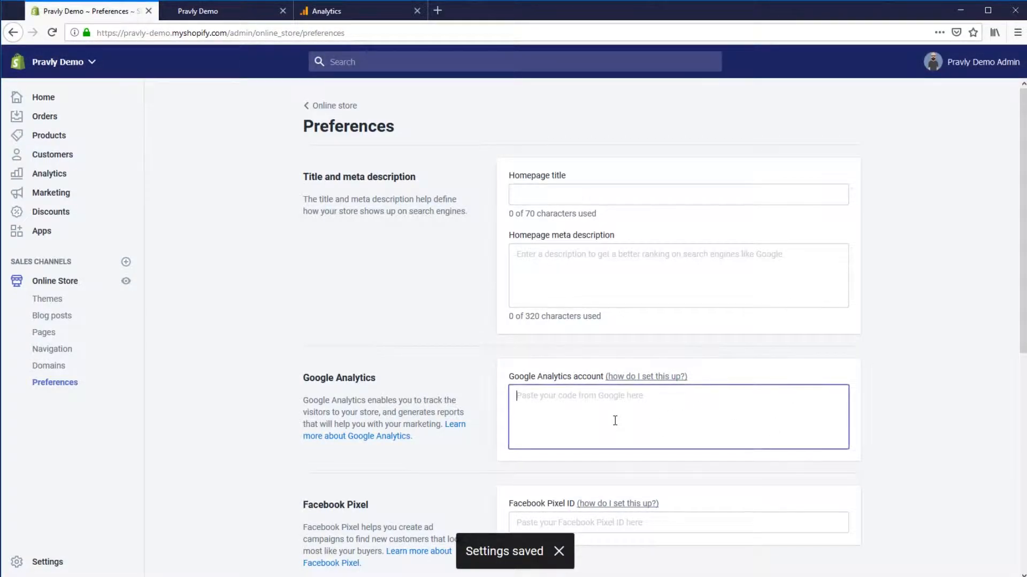
pyautogui.hotkey('ctrl', 'v')
pyautogui.click(846, 61)
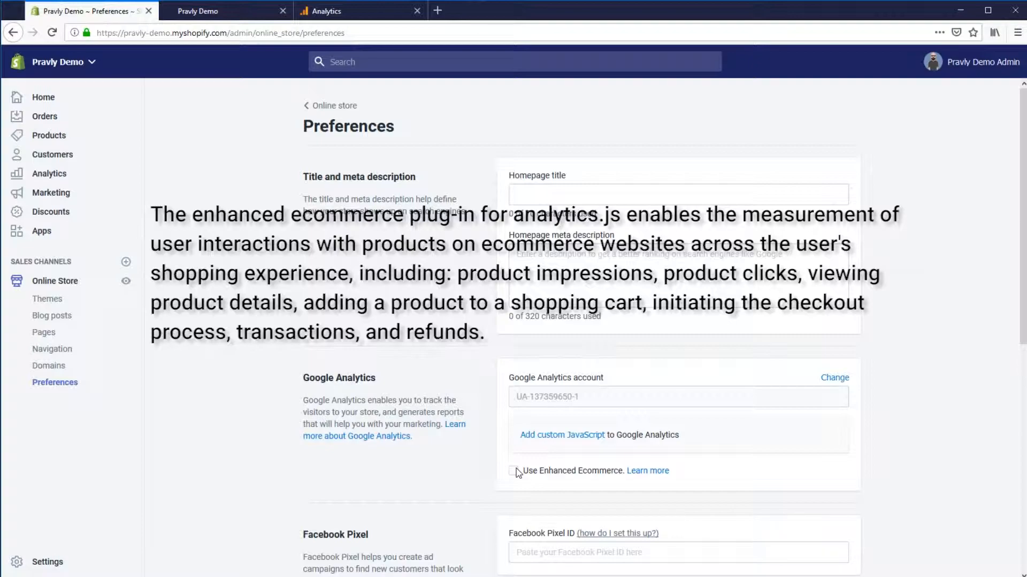
pyautogui.click(516, 473)
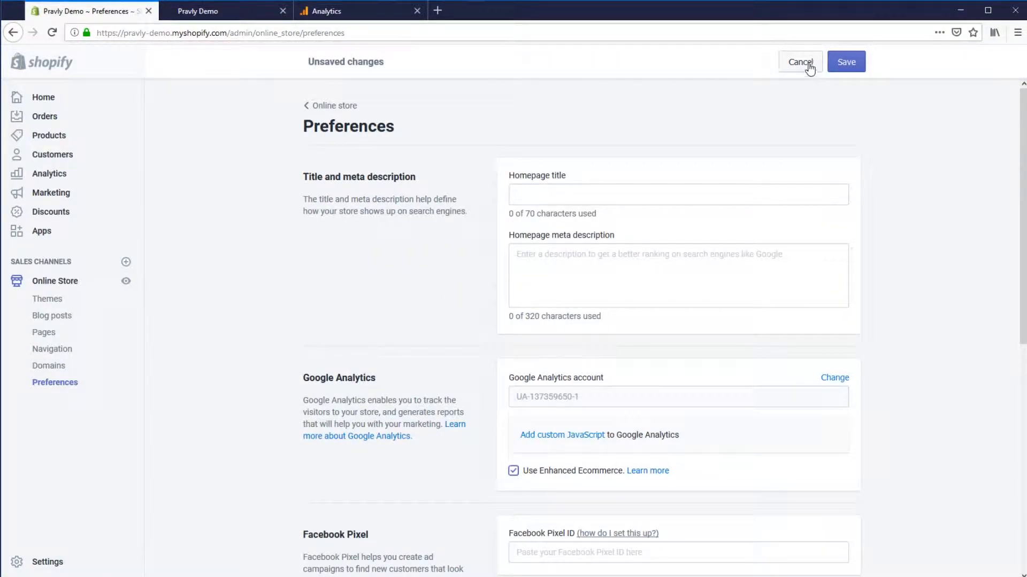
pyautogui.click(852, 65)
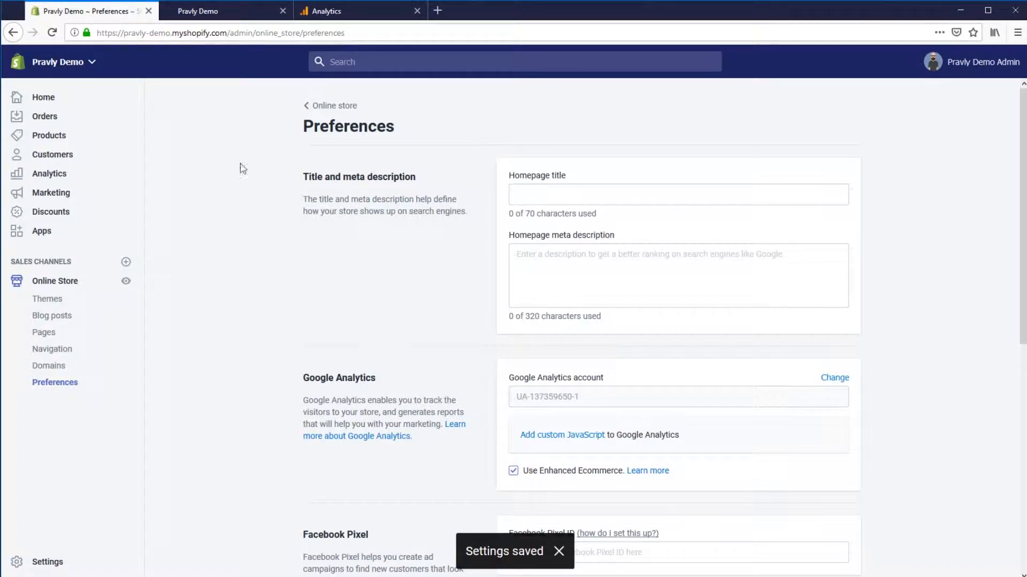
# Turn on Ecommerce and Enhanced Ecommerce Reporting in the view's Ecommerce Settings and save.
pyautogui.click(332, 12)
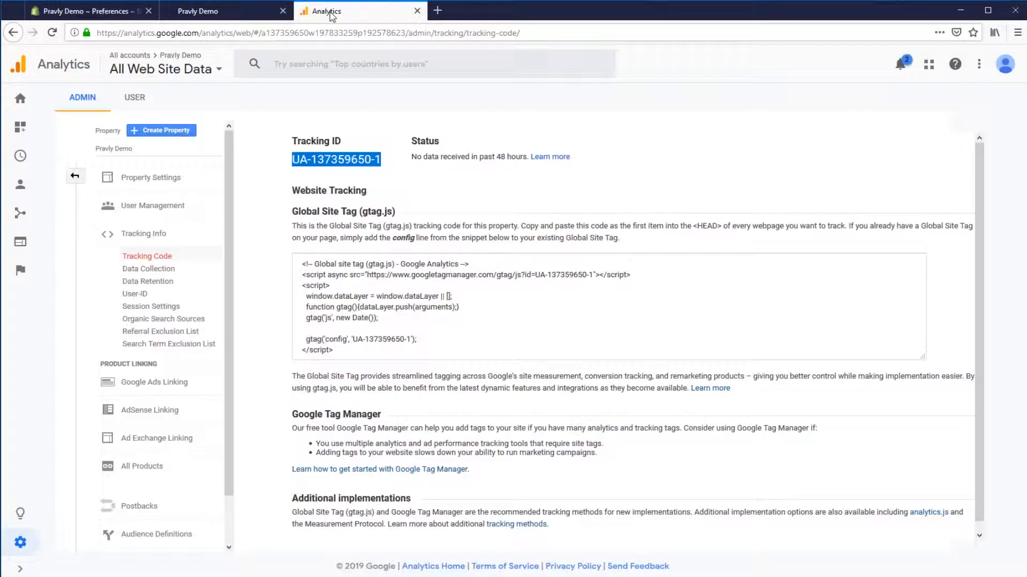
pyautogui.click(75, 176)
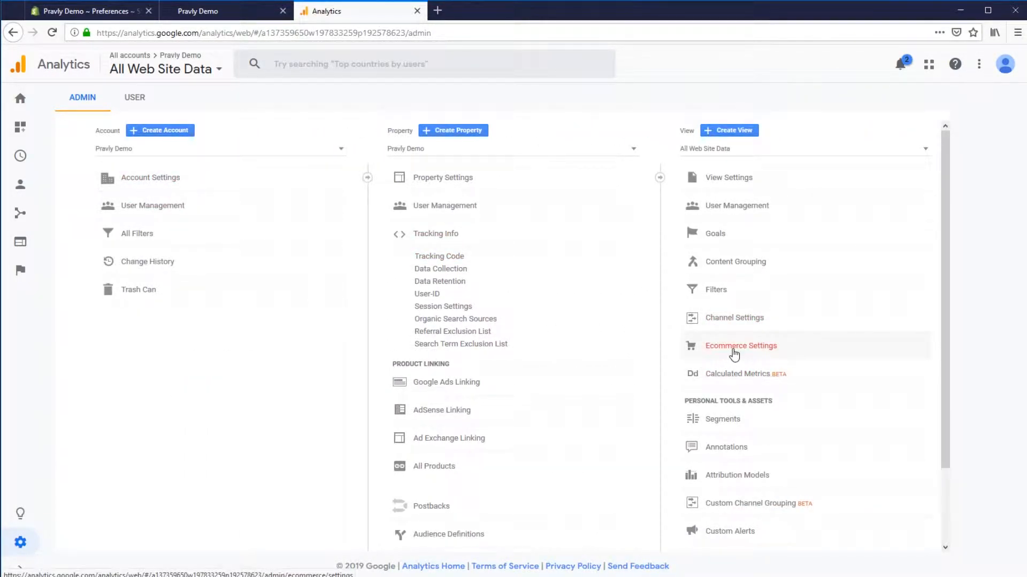
pyautogui.click(734, 353)
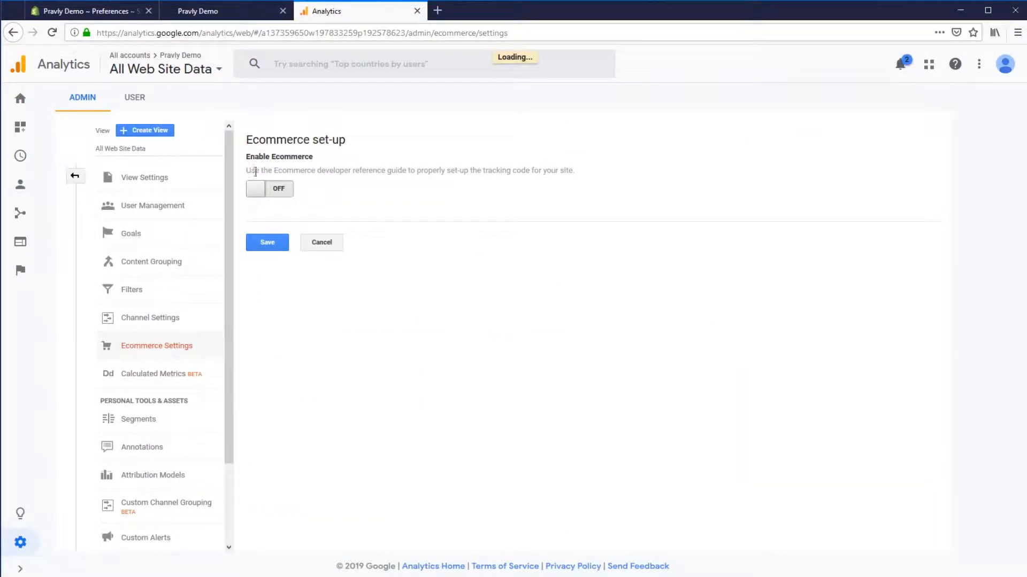
pyautogui.click(268, 197)
pyautogui.click(270, 236)
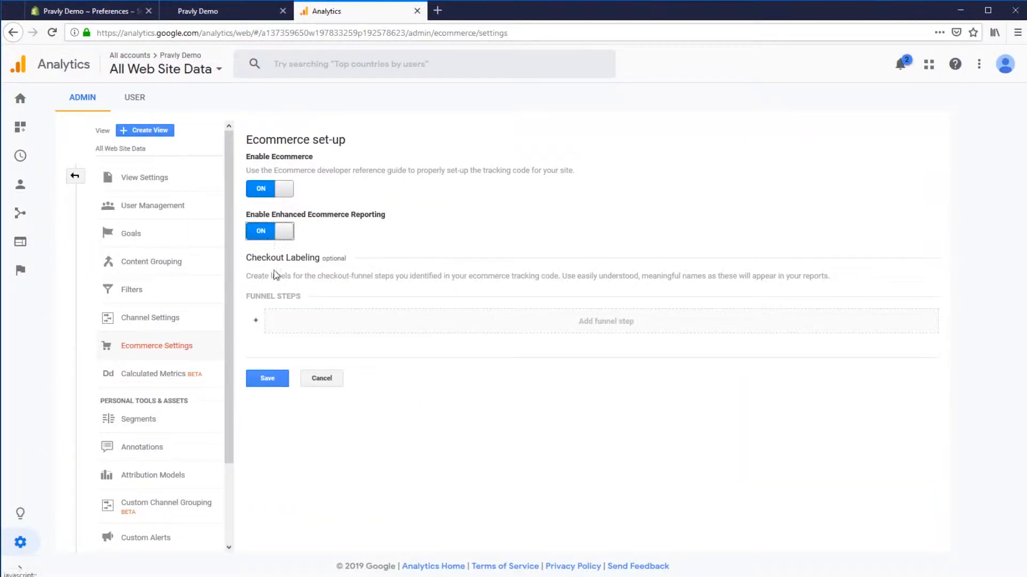
pyautogui.click(265, 382)
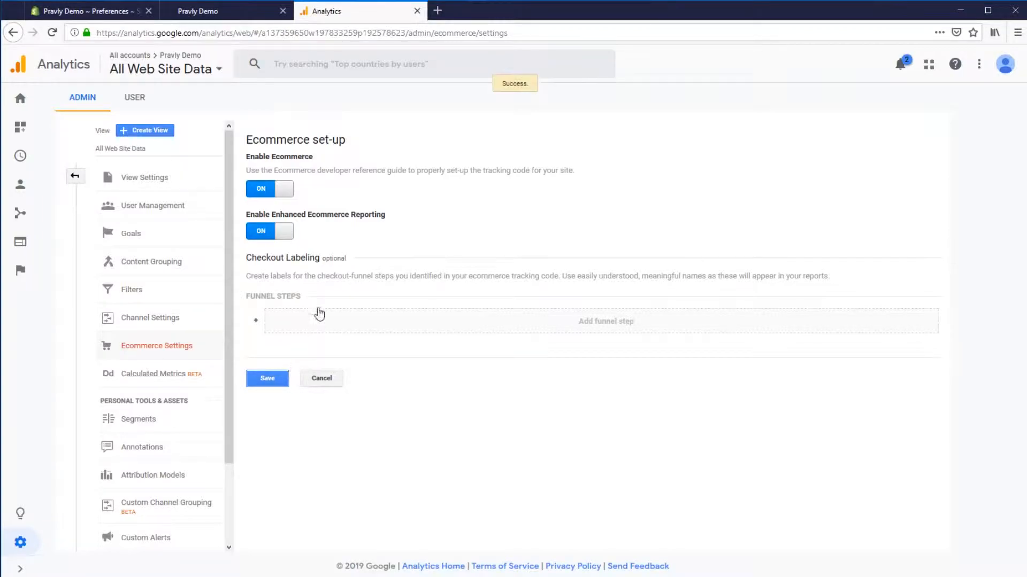
# View the live online store from the Shopify admin and check the Analytics home report for activity.
pyautogui.click(112, 13)
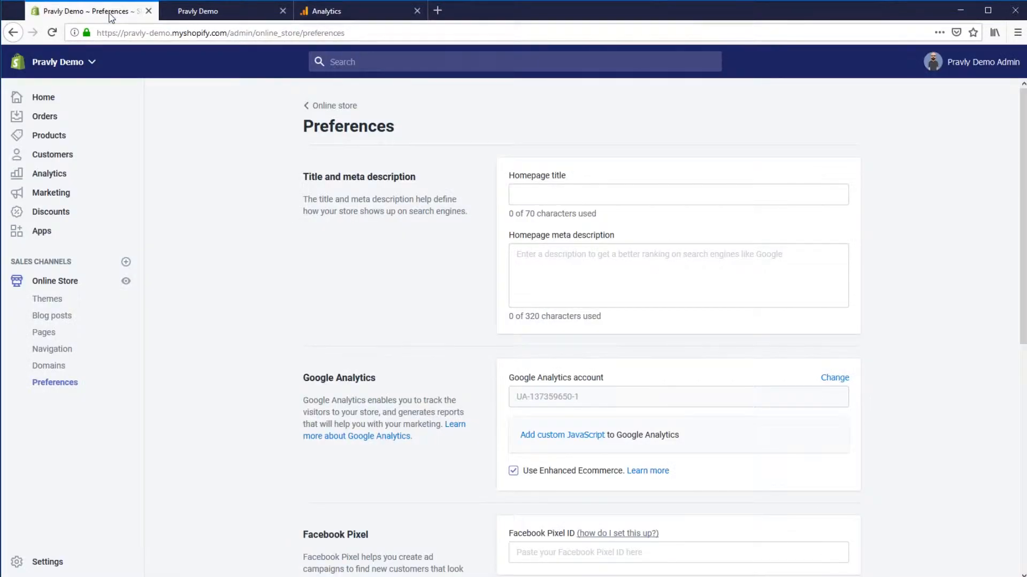
pyautogui.click(282, 10)
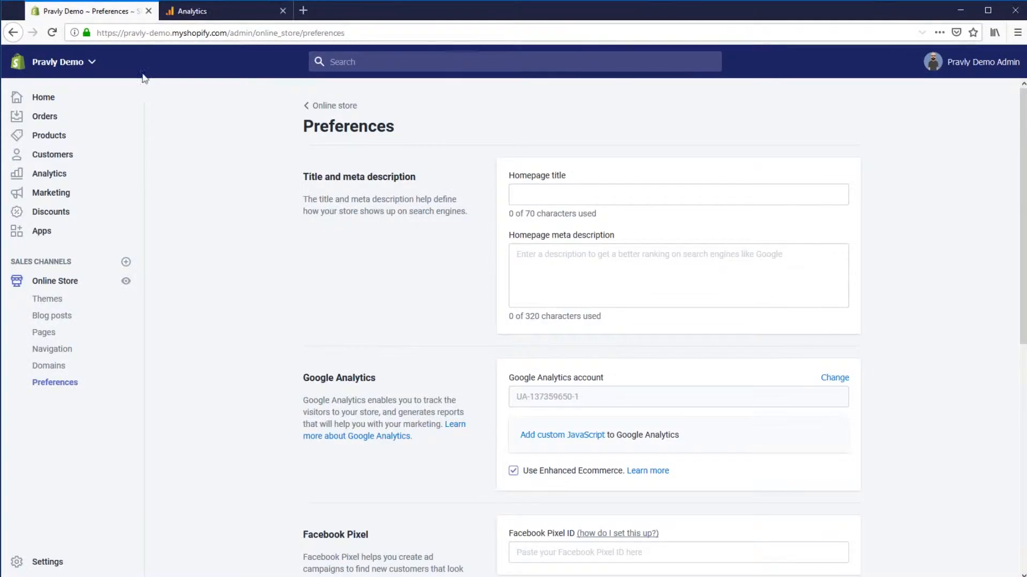
pyautogui.click(69, 281)
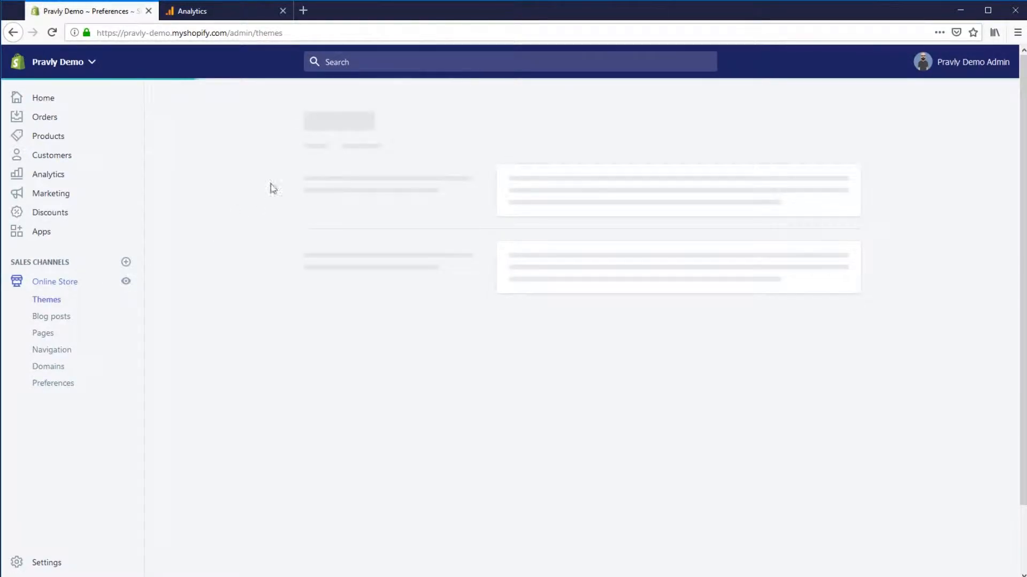
pyautogui.click(325, 127)
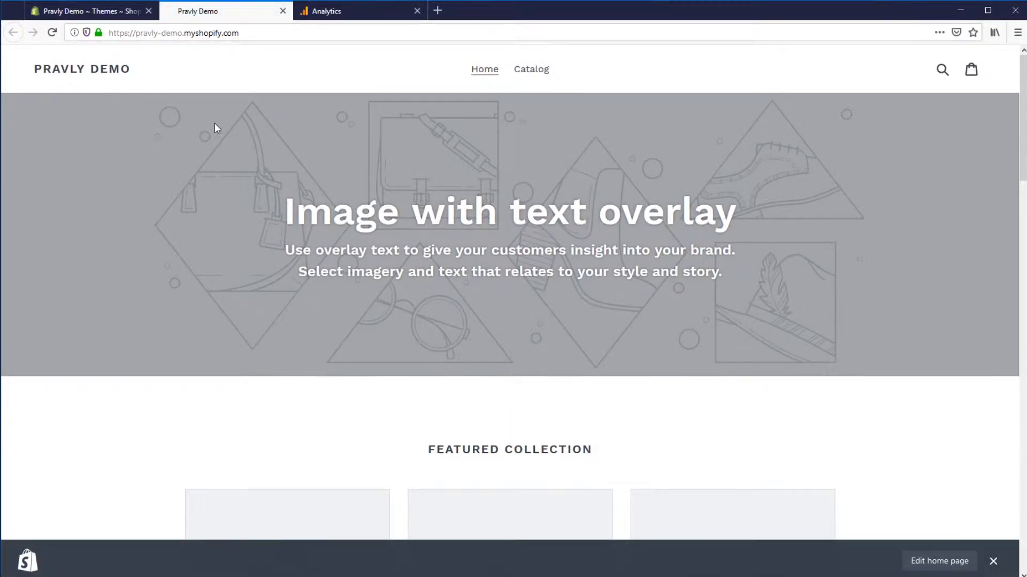
pyautogui.click(321, 12)
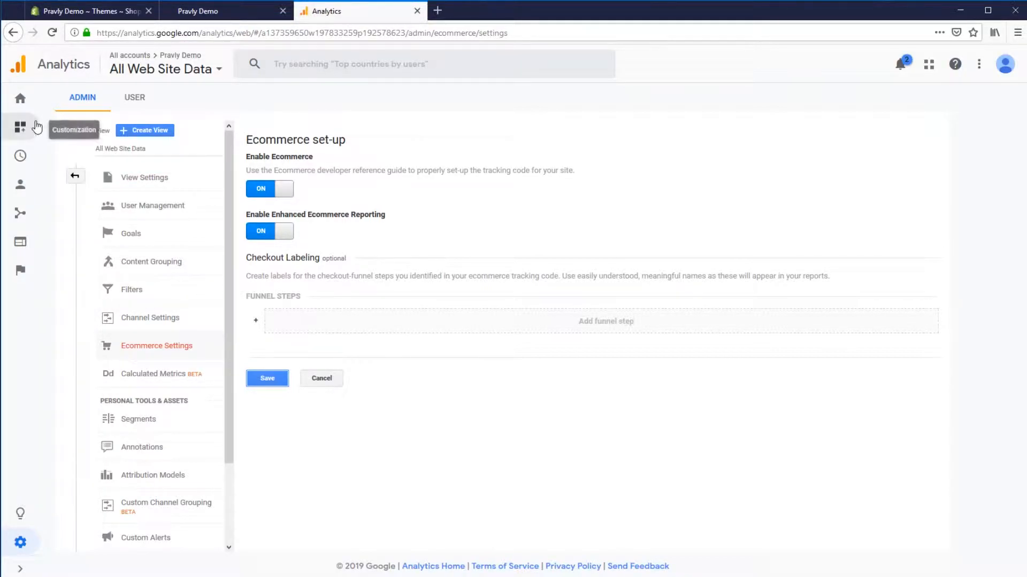
pyautogui.click(18, 107)
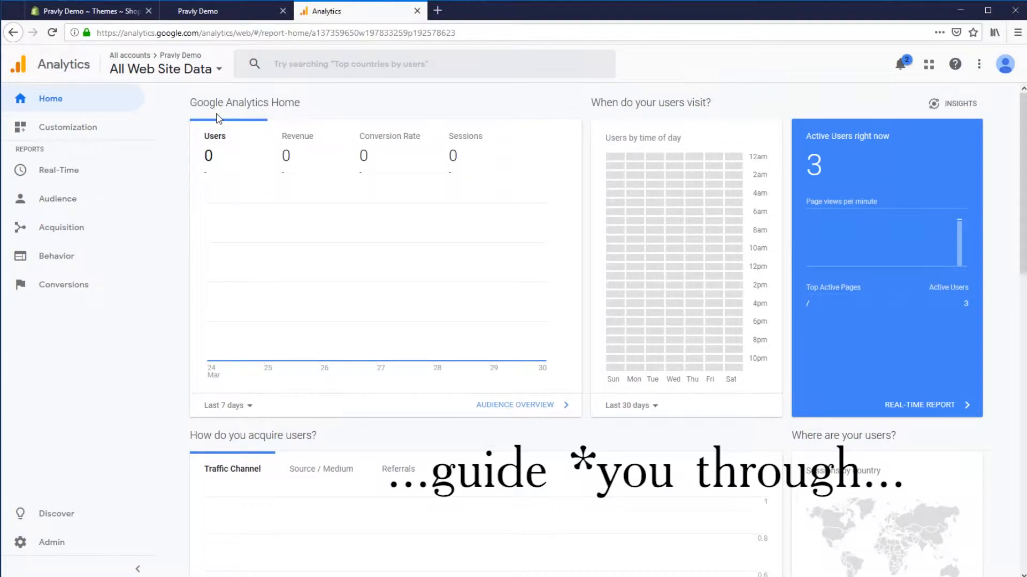
# Set the view's displayed currency to Australian Dollar (AUD A$) in View Settings.
pyautogui.click(57, 545)
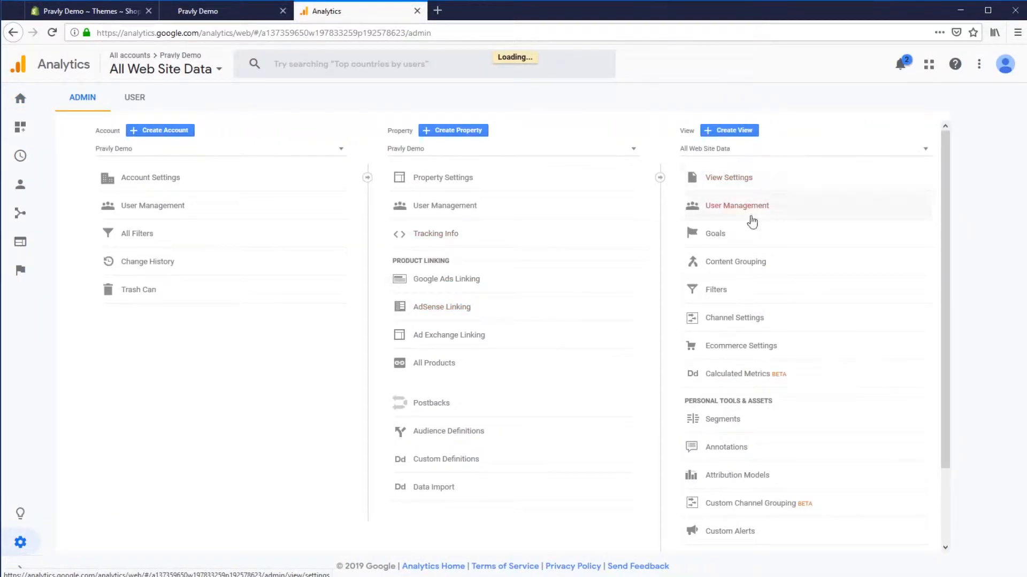
pyautogui.click(730, 184)
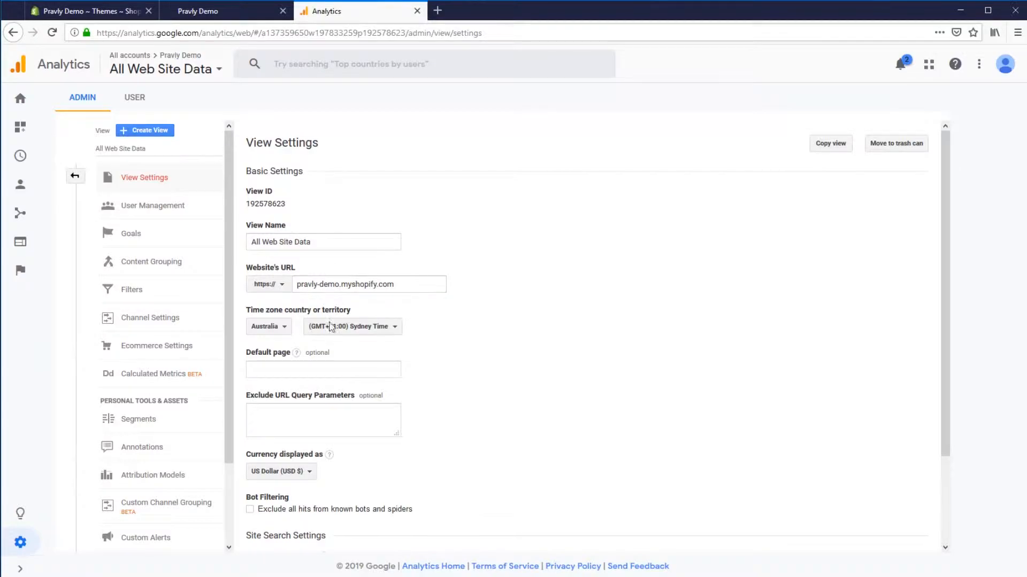
pyautogui.scroll(-2, 331, 342)
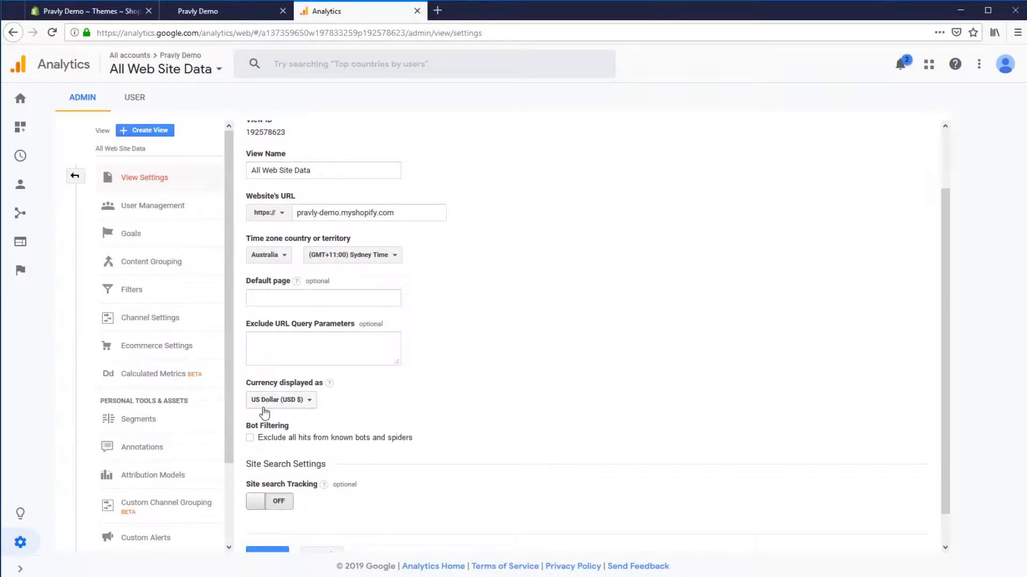
pyautogui.click(282, 404)
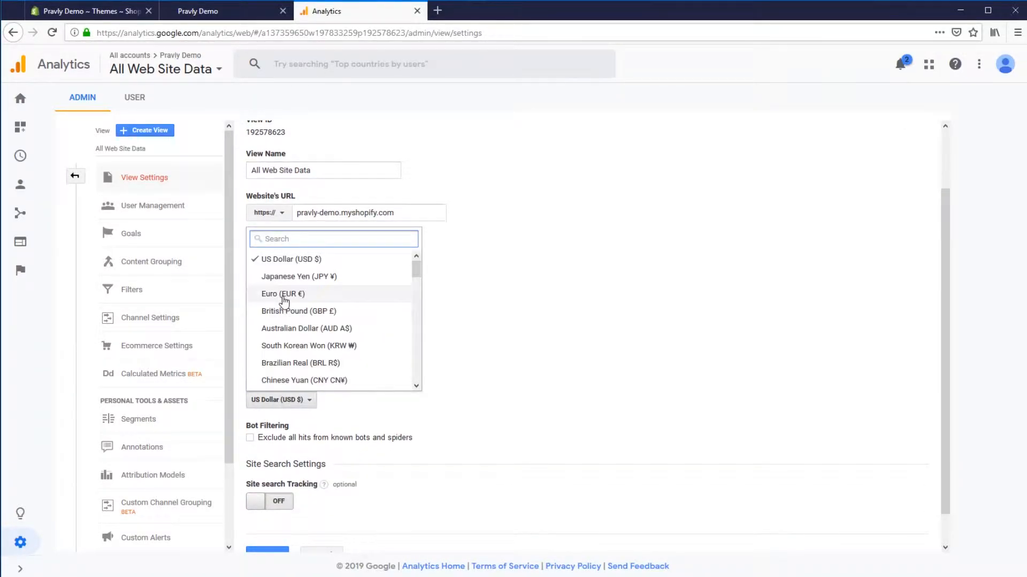
pyautogui.write('aus')
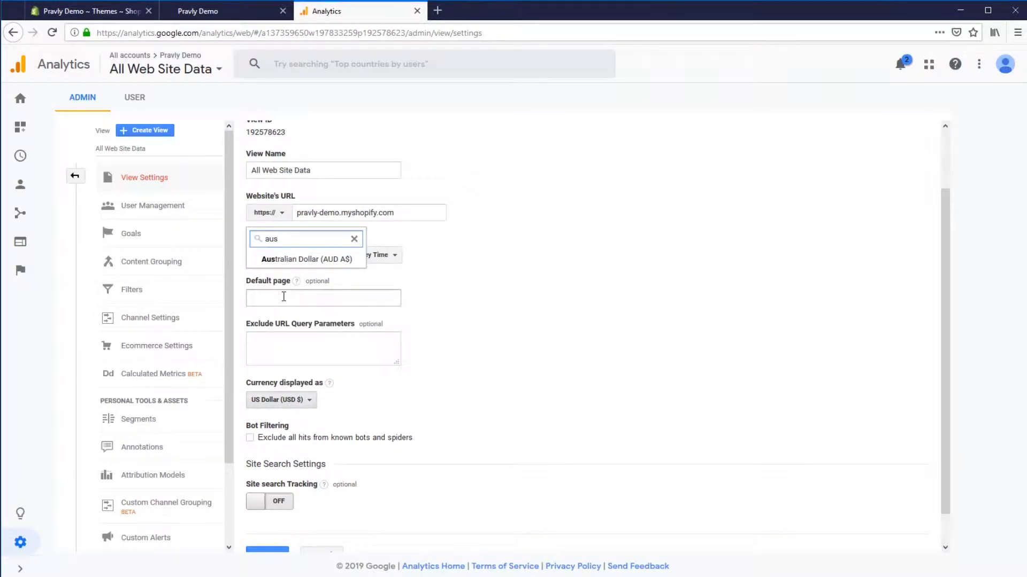
pyautogui.click(313, 261)
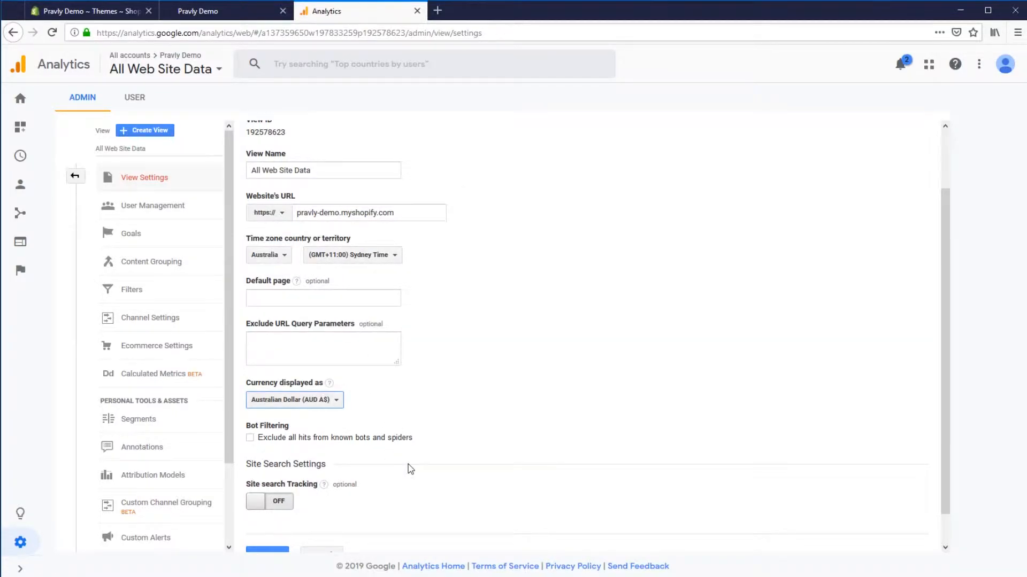
# Exclude all hits from known bots and spiders and turn on Site search tracking.
pyautogui.click(293, 439)
pyautogui.scroll(-1, 260, 484)
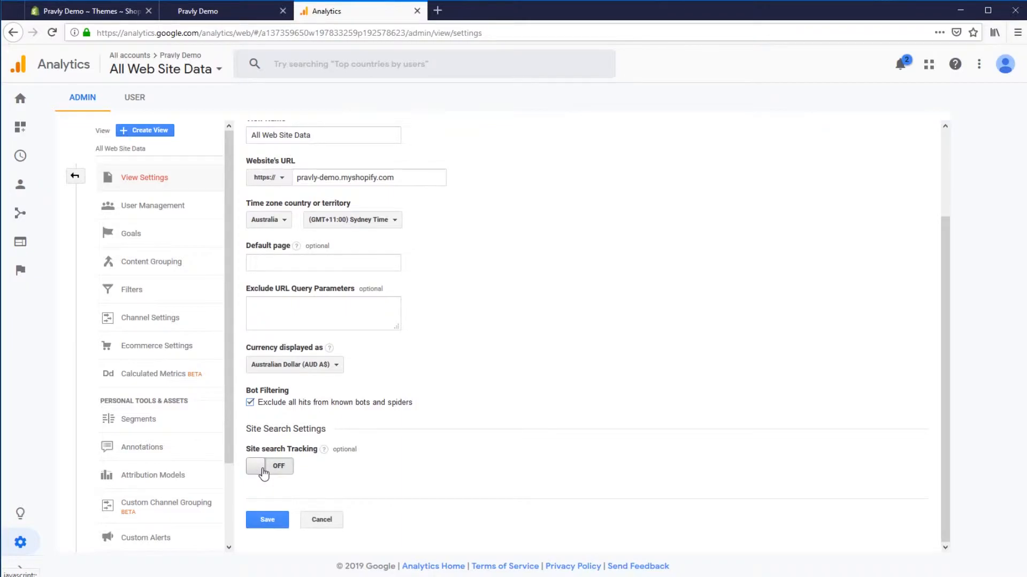
pyautogui.click(263, 468)
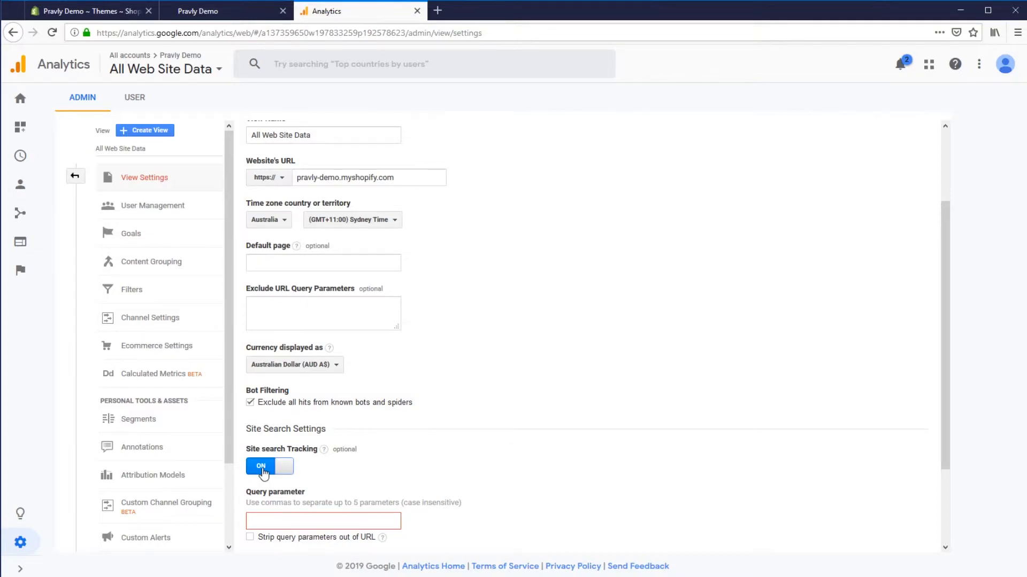
# Set the site search query parameter to q, strip query parameters out of URL, and save the view settings.
pyautogui.scroll(-1, 229, 435)
pyautogui.scroll(-2, 283, 476)
pyautogui.click(292, 450)
pyautogui.write('q')
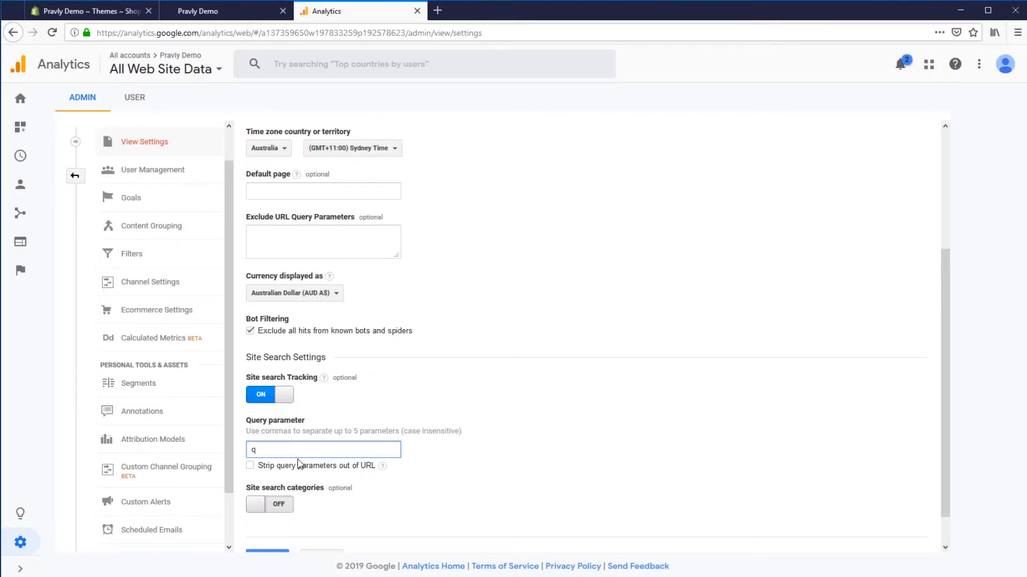
pyautogui.click(270, 466)
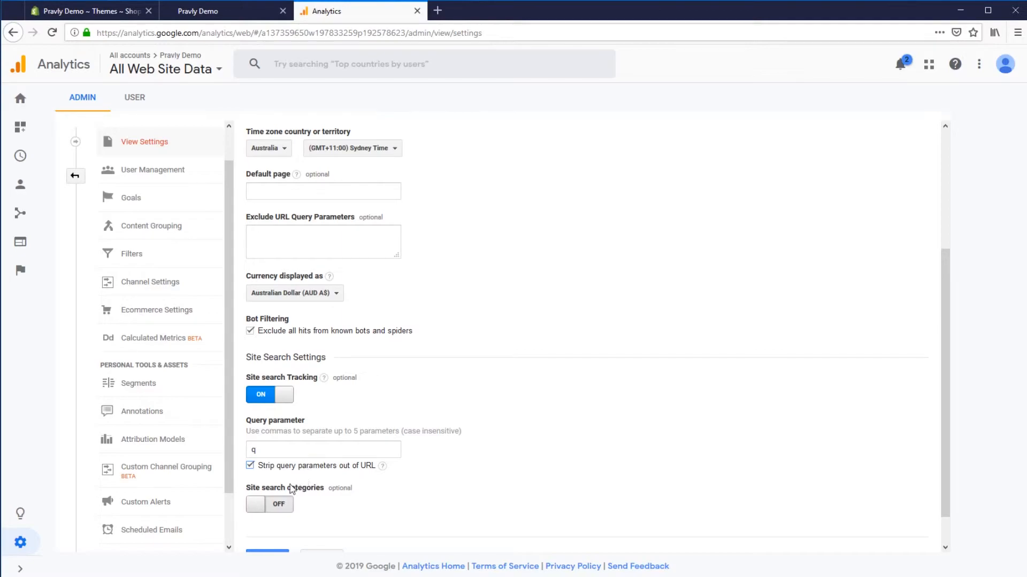
pyautogui.scroll(-1, 283, 501)
pyautogui.scroll(-1, 284, 501)
pyautogui.click(267, 521)
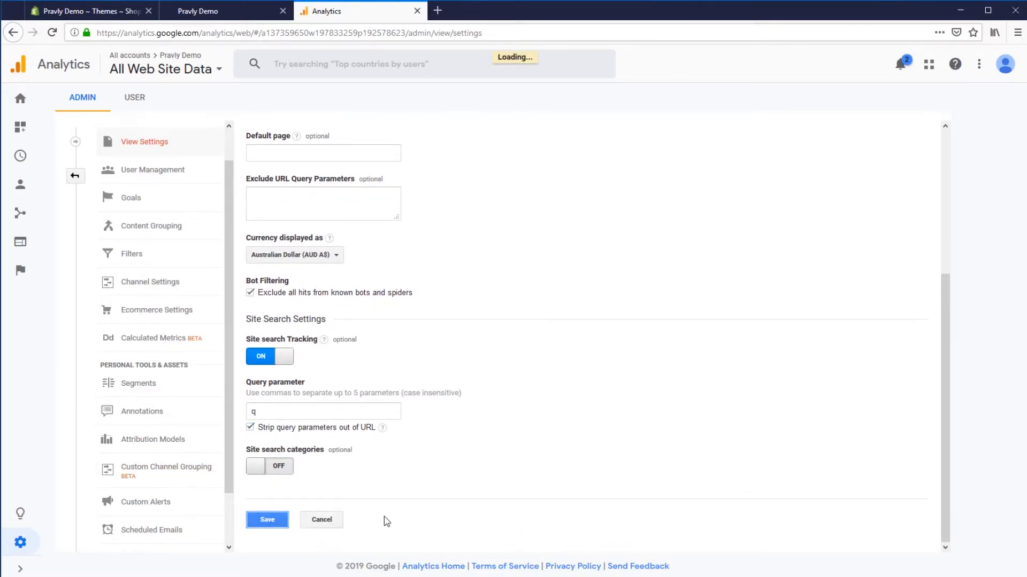